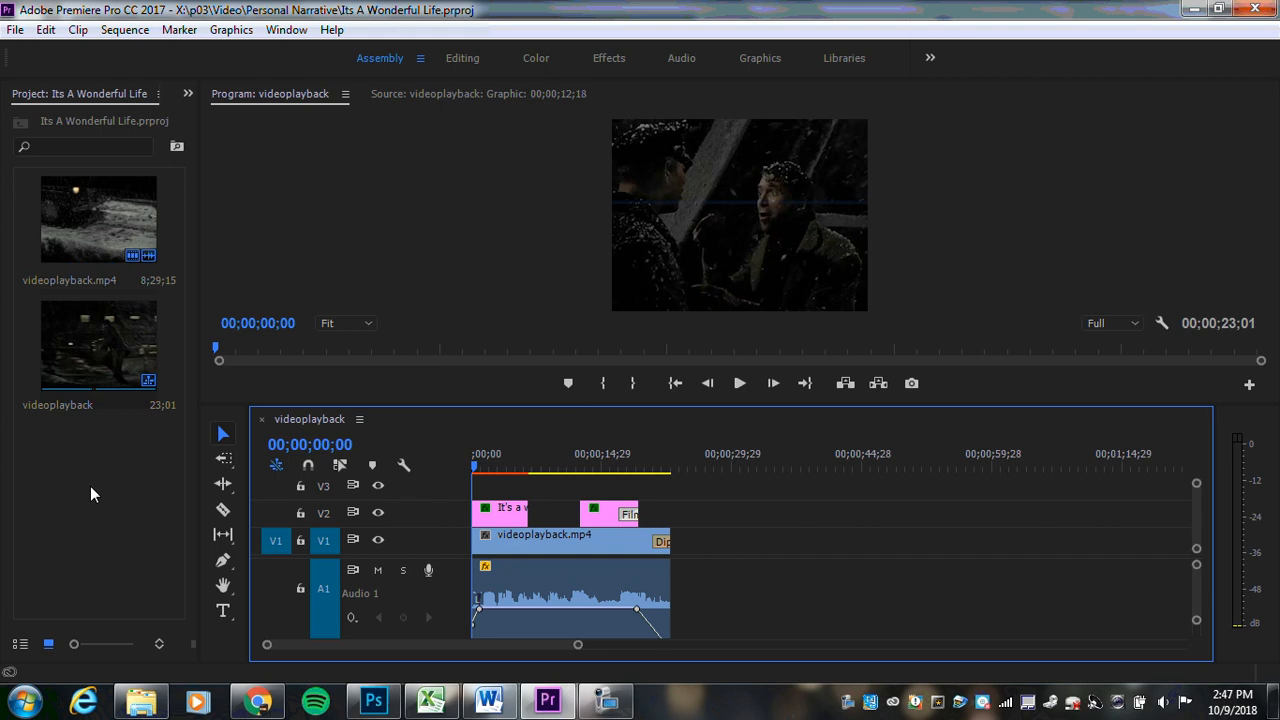
# - Import Bulding wall_x264, finishedhouse, finishedhouse_x264 and the two Hacienda_x264 video clips from the Peru Clips folder in the Videos library
pyautogui.doubleClick(90, 486)
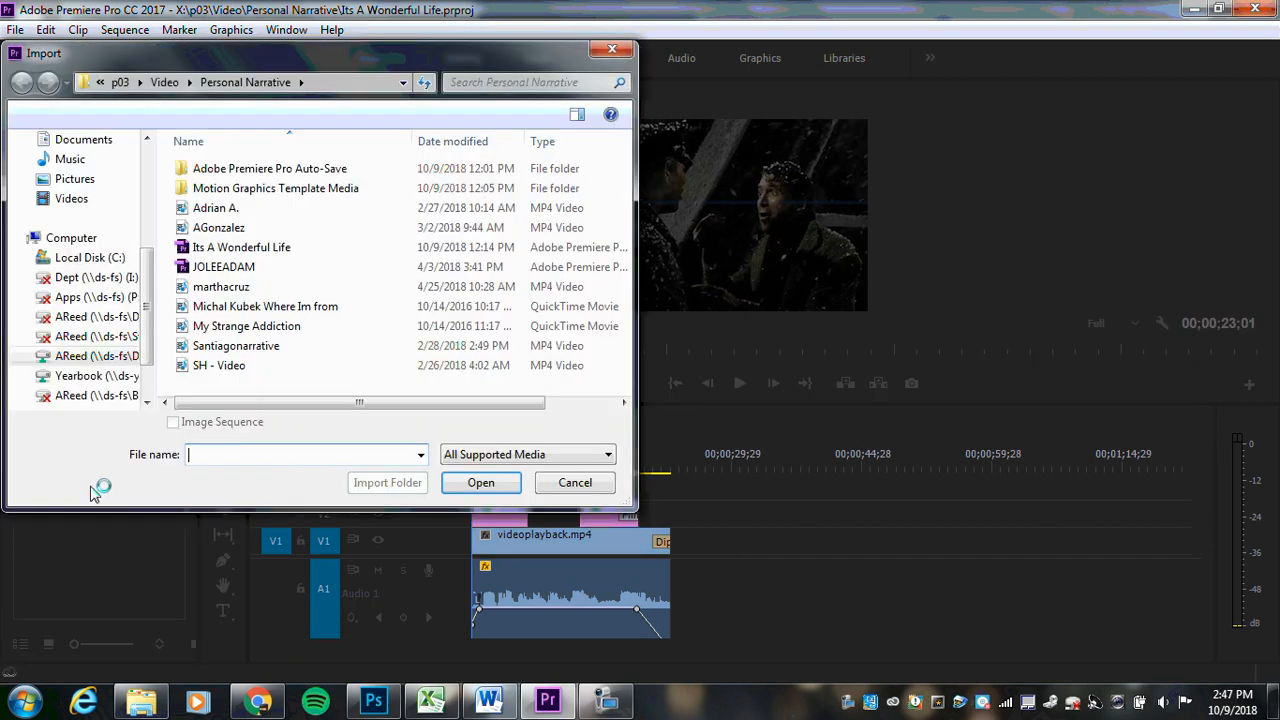
pyautogui.click(93, 203)
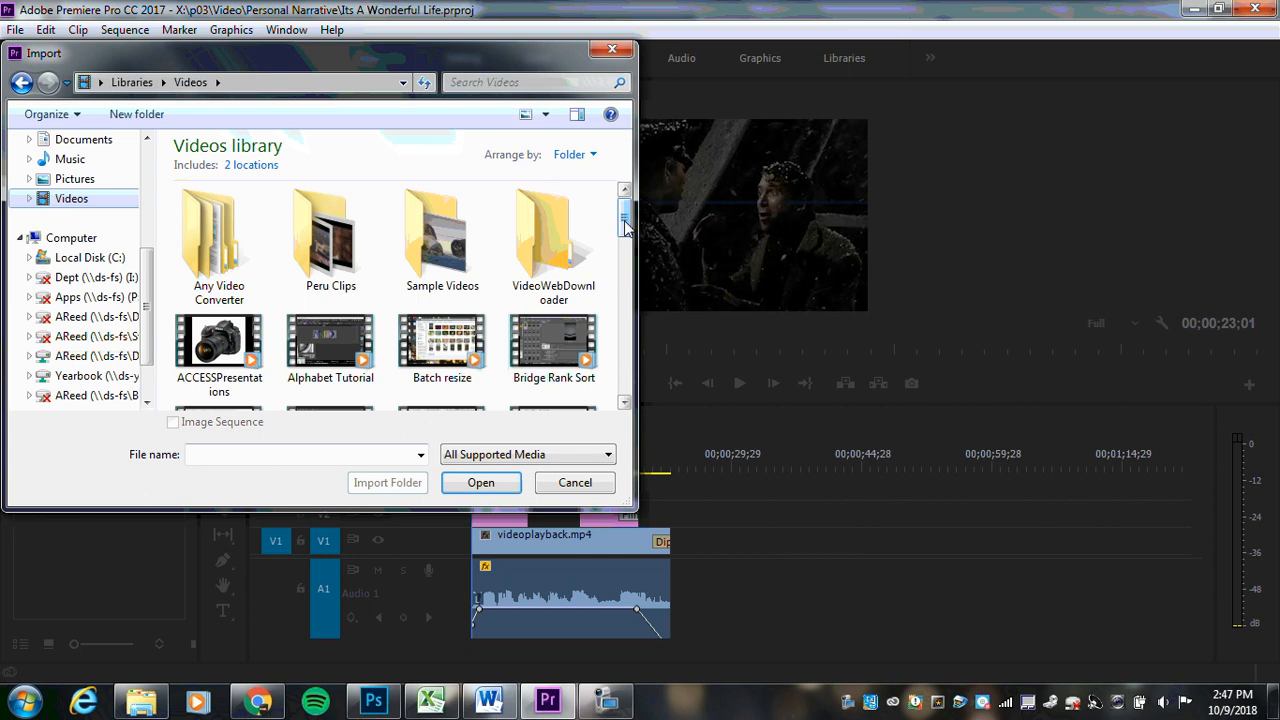
pyautogui.click(330, 240)
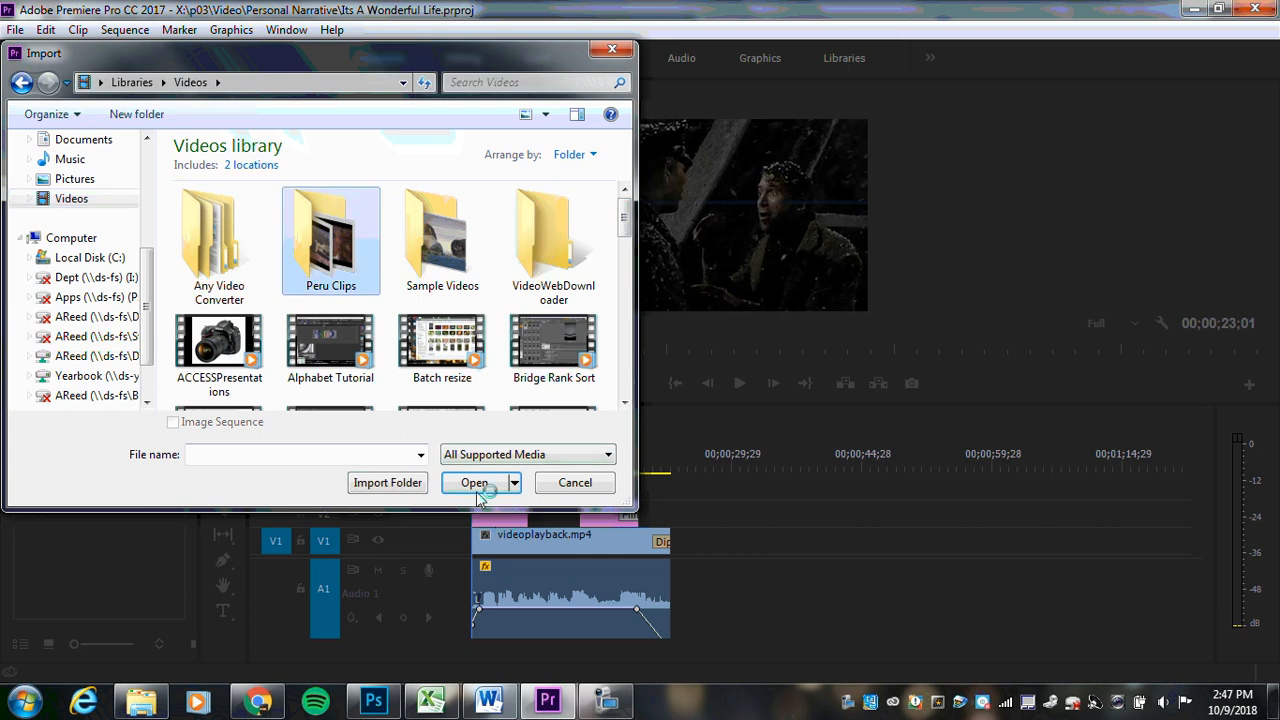
pyautogui.click(476, 485)
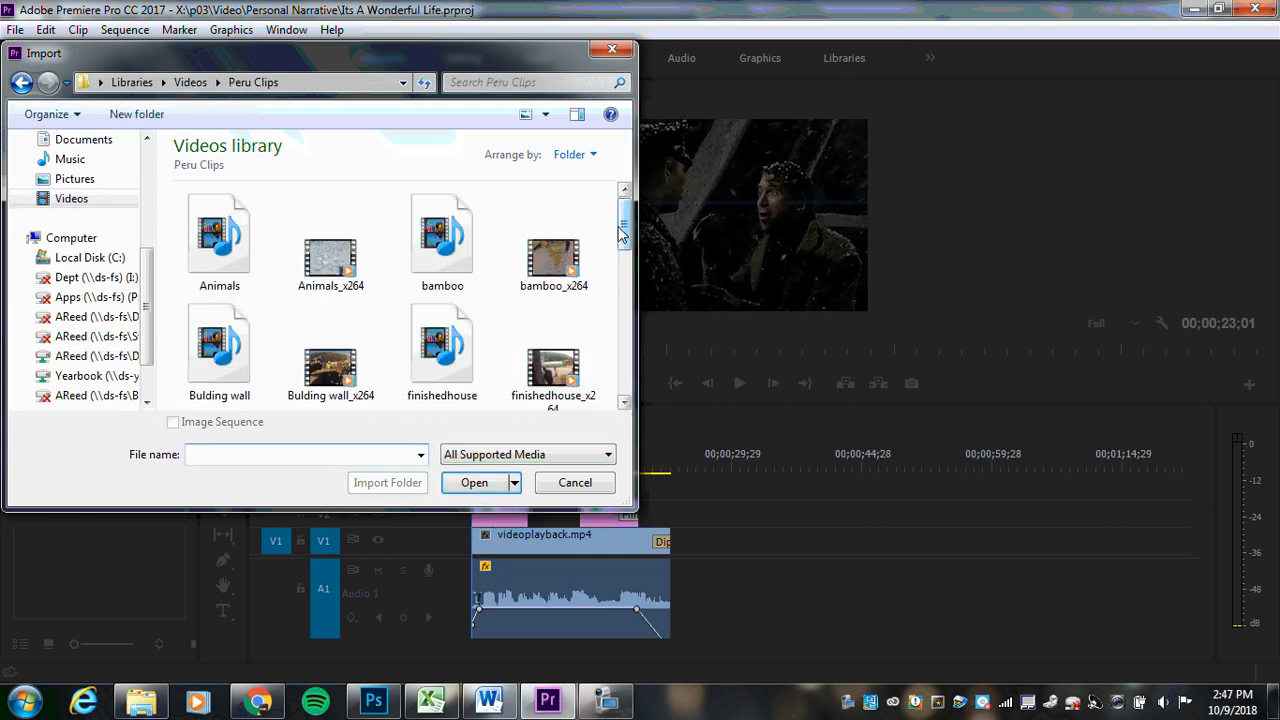
pyautogui.scroll(-3, 430, 250)
pyautogui.click(338, 212)
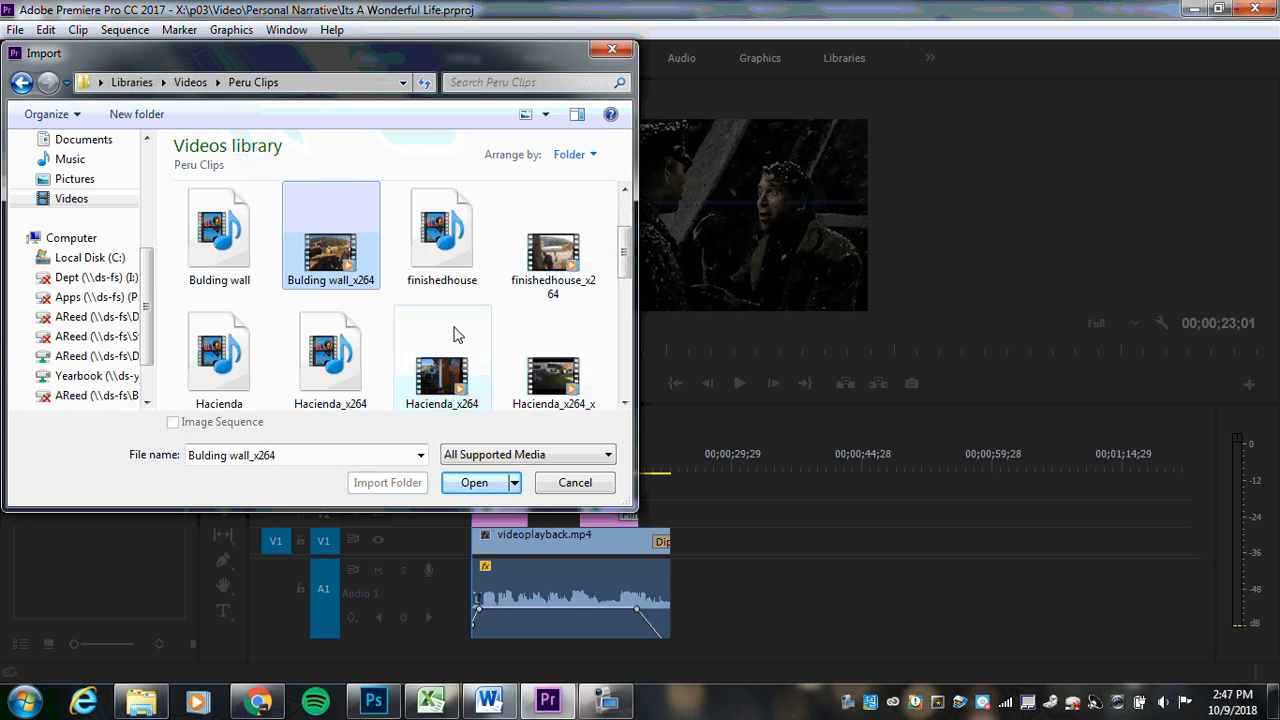
pyautogui.keyDown('ctrl'); pyautogui.click(455, 257); pyautogui.keyUp('ctrl')
pyautogui.keyDown('ctrl'); pyautogui.click(550, 255); pyautogui.keyUp('ctrl')
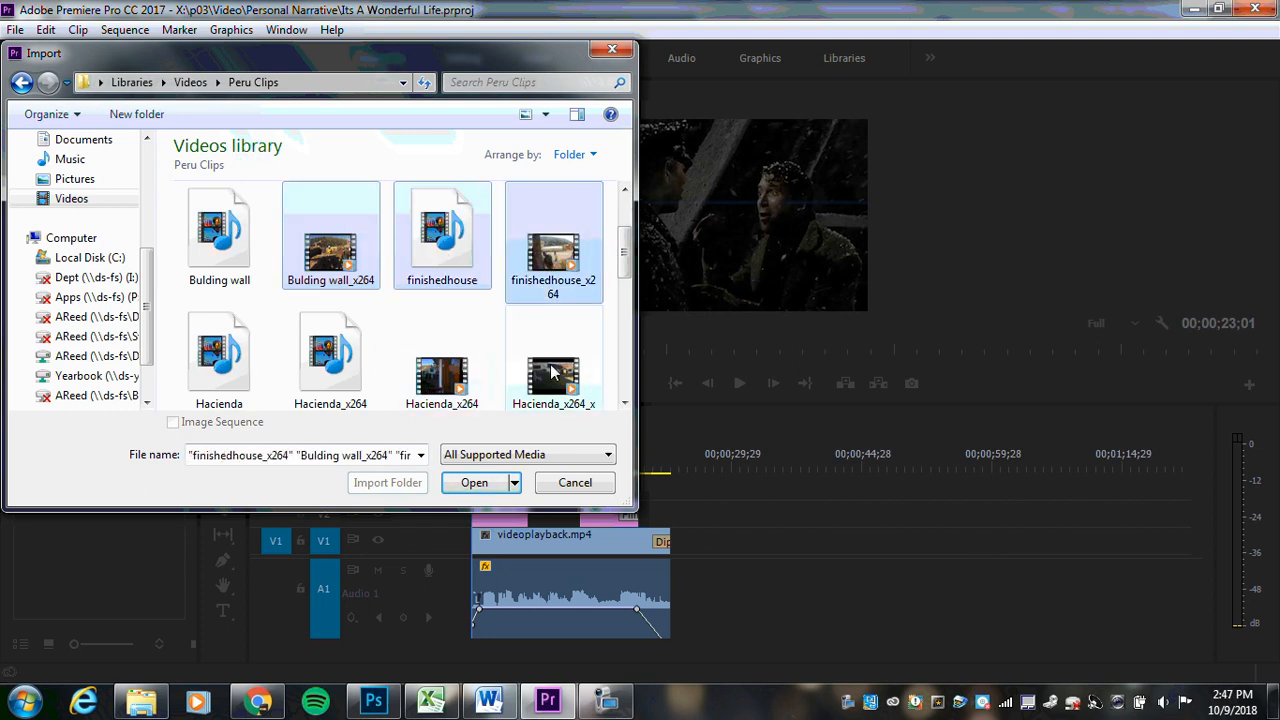
pyautogui.keyDown('ctrl'); pyautogui.click(553, 372); pyautogui.keyUp('ctrl')
pyautogui.keyDown('ctrl'); pyautogui.click(442, 360); pyautogui.keyUp('ctrl')
pyautogui.click(490, 484)
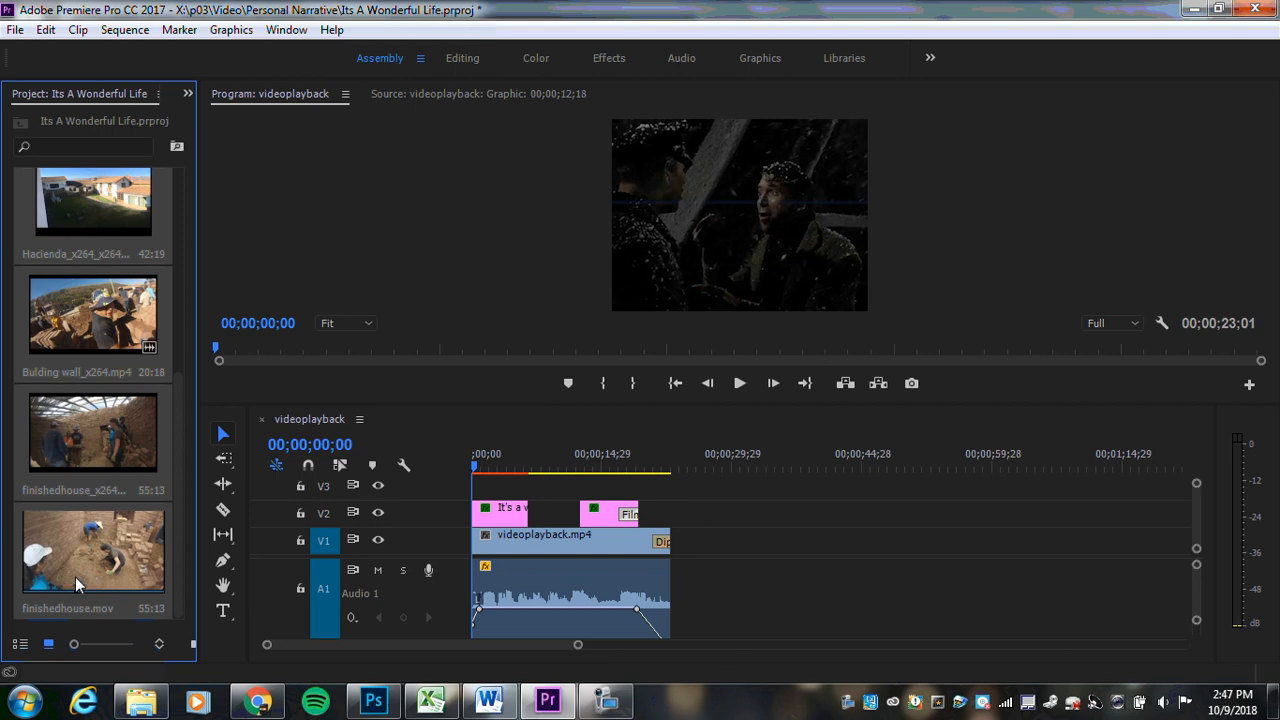
# - Switch to the Editing workspace, widen the Program monitor area, and show the Source monitor beside it
pyautogui.click(463, 58)
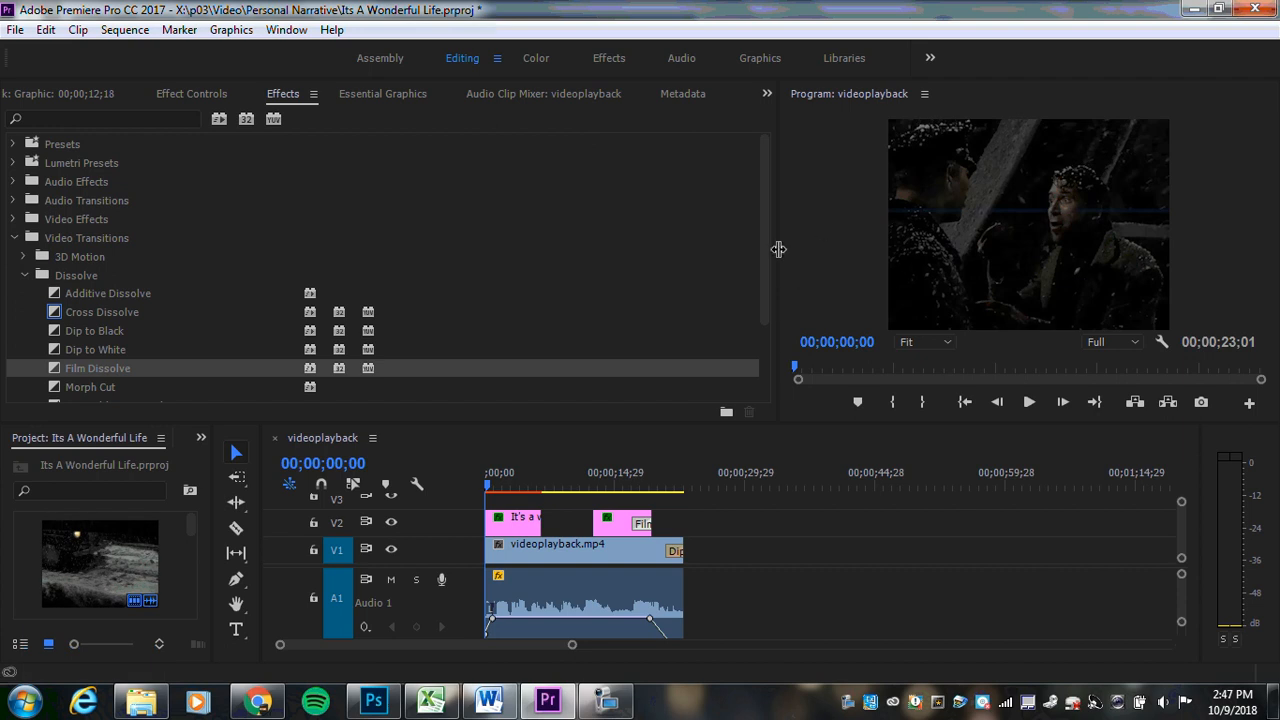
pyautogui.moveTo(780, 245); pyautogui.dragTo(567, 219)
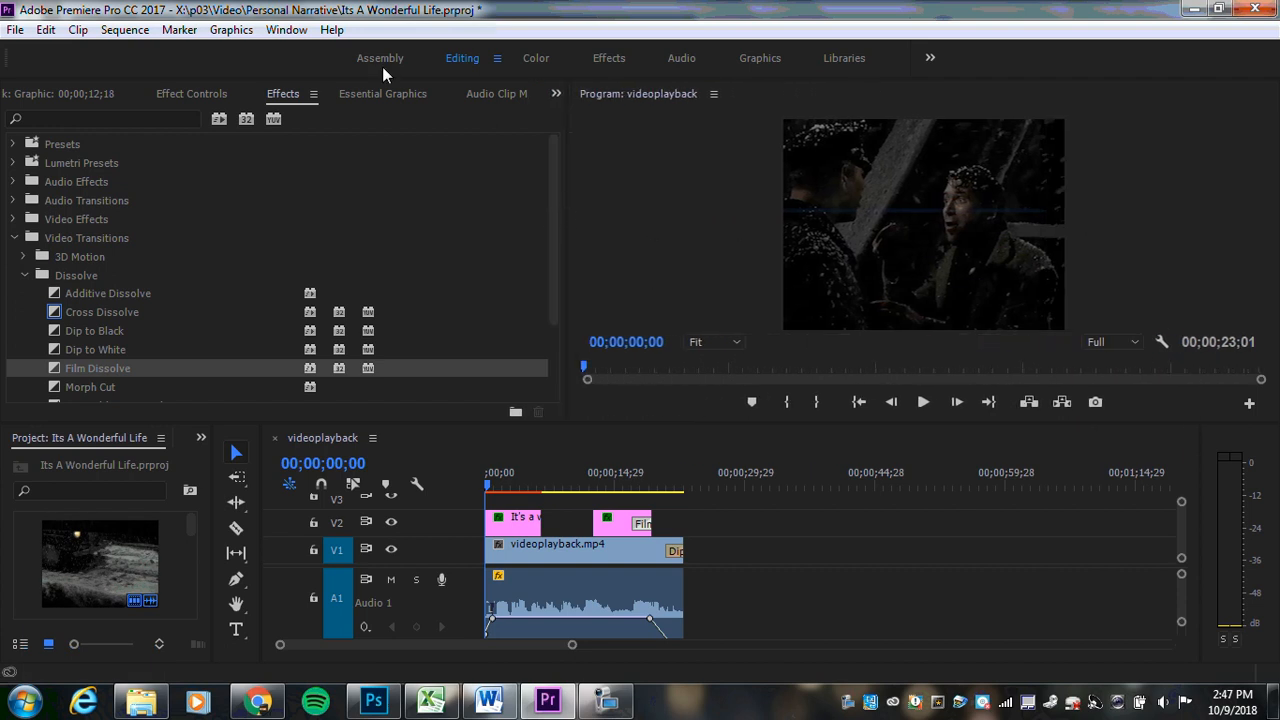
pyautogui.click(557, 93)
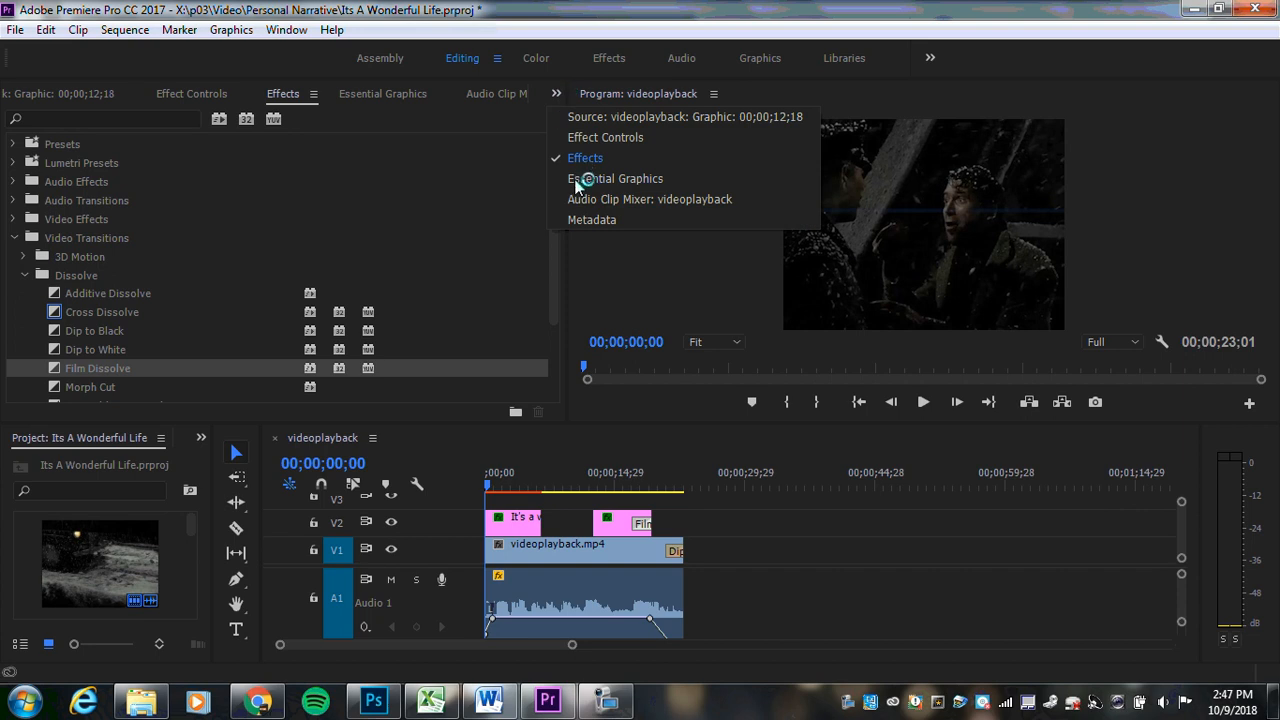
pyautogui.click(587, 117)
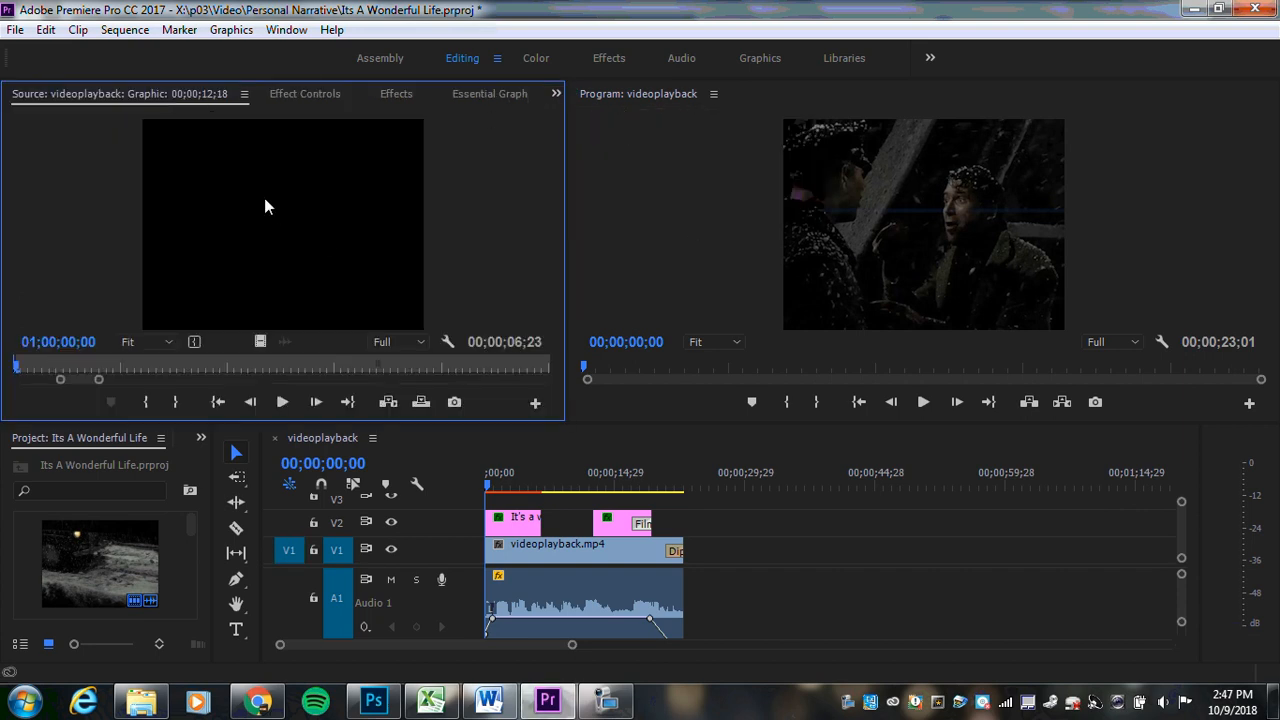
# - Load Hacienda_x264_x264.mp4 into the Source monitor and preview its footage to find a usable section
pyautogui.click(188, 542)
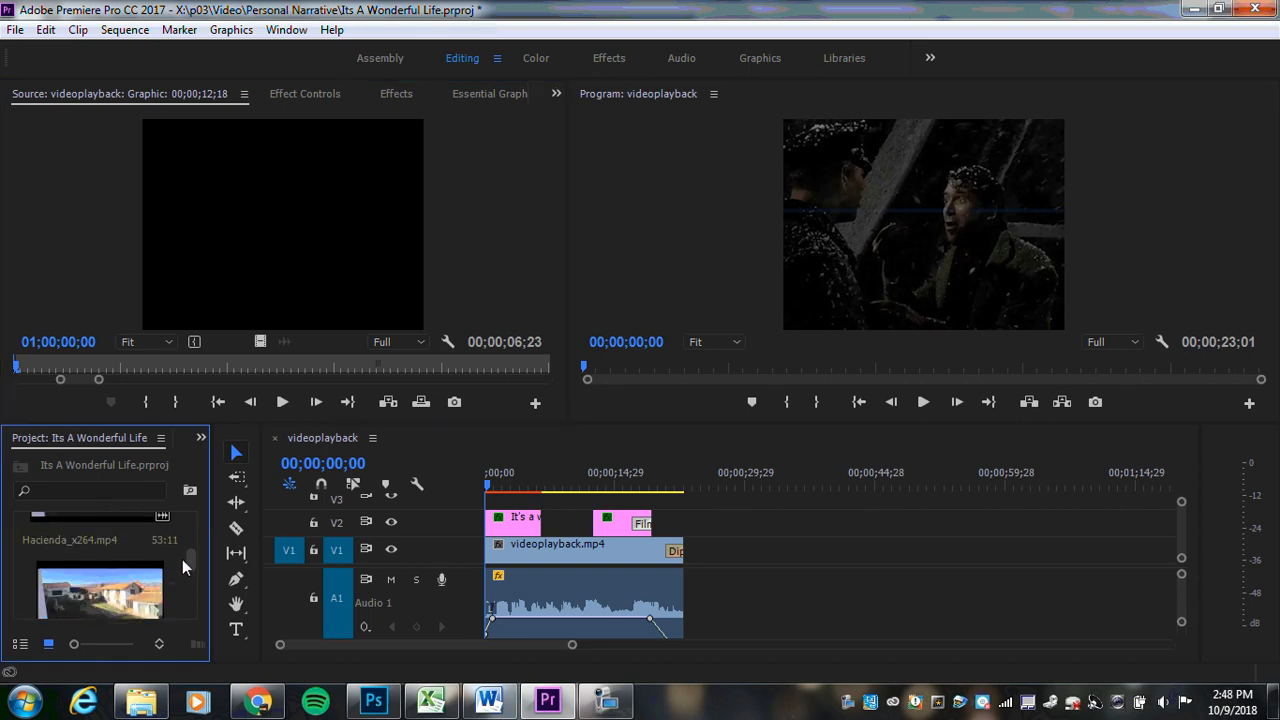
pyautogui.scroll(-2, 182, 559)
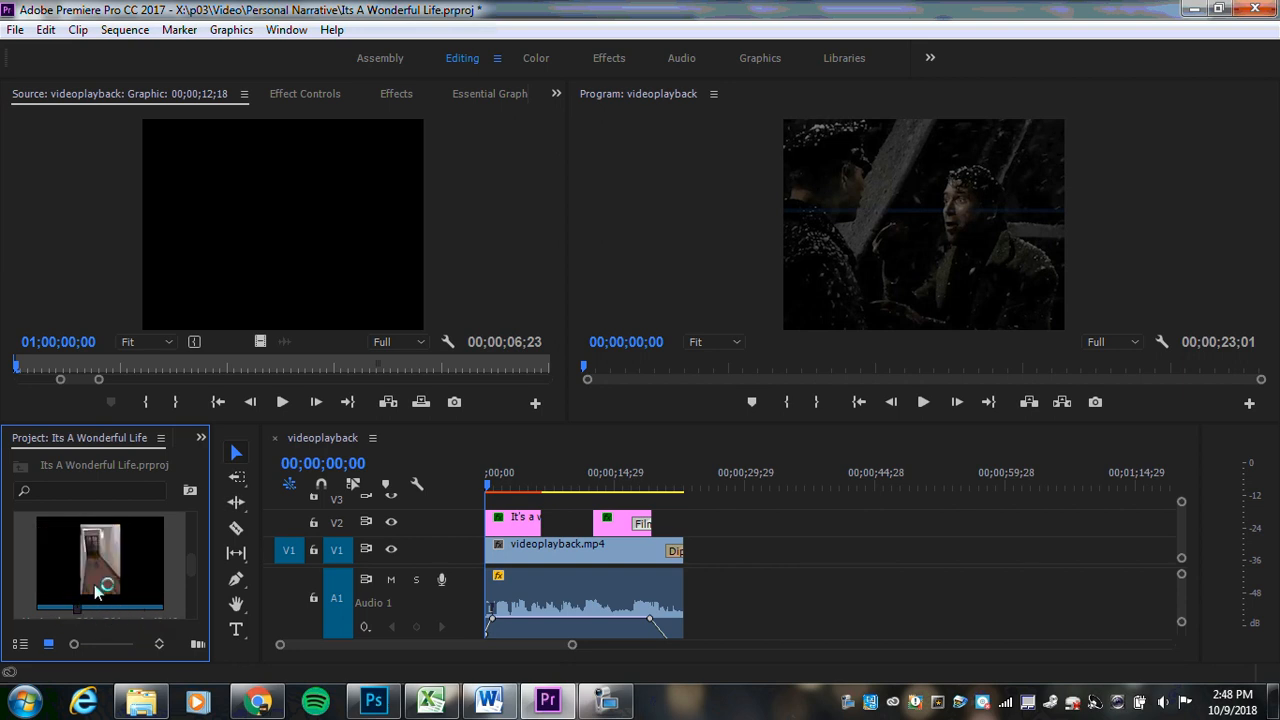
pyautogui.doubleClick(137, 560)
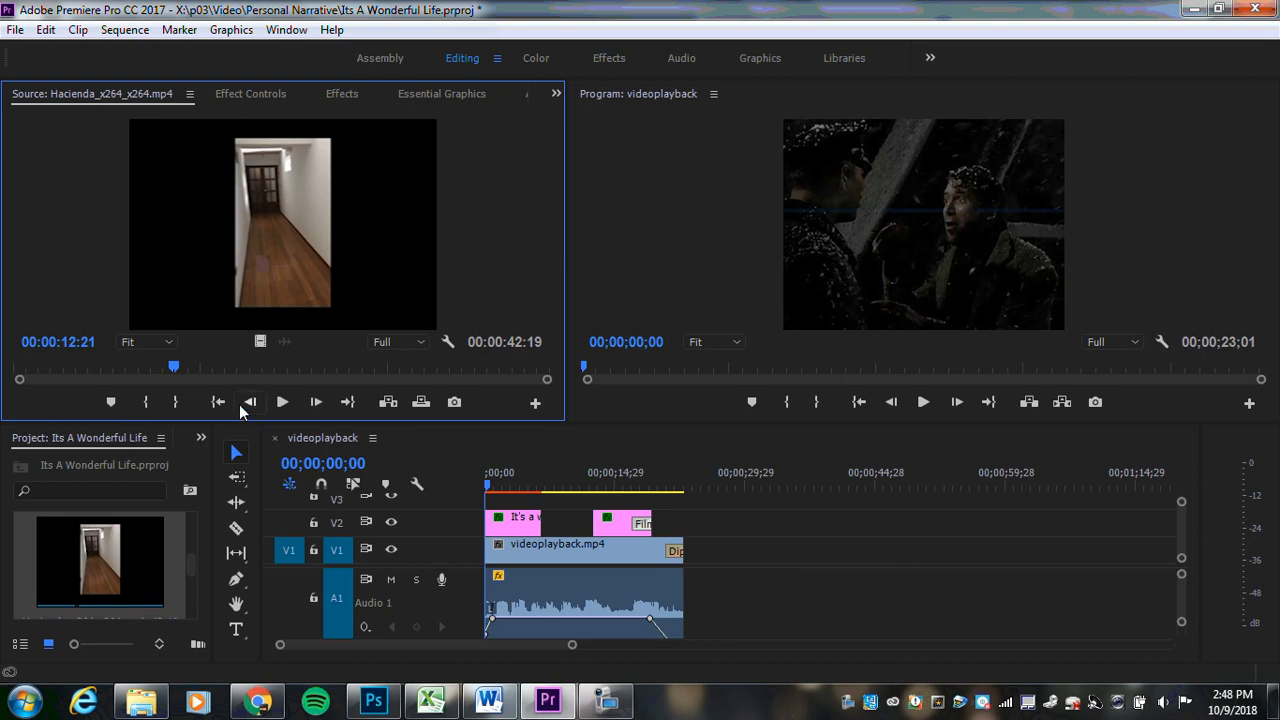
pyautogui.moveTo(174, 368); pyautogui.dragTo(53, 378)
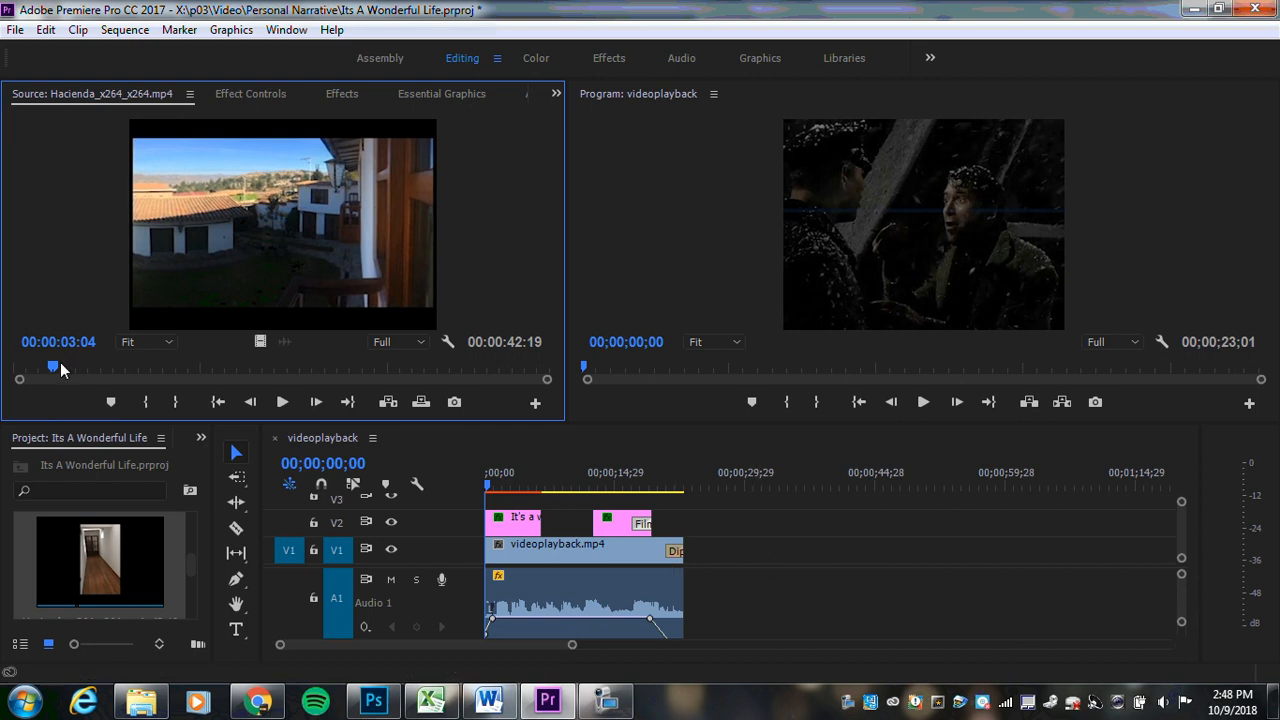
pyautogui.moveTo(60, 368)
pyautogui.mouseDown()
pyautogui.moveTo(33, 368)
pyautogui.moveTo(78, 370)
pyautogui.mouseUp()
pyautogui.press('space')
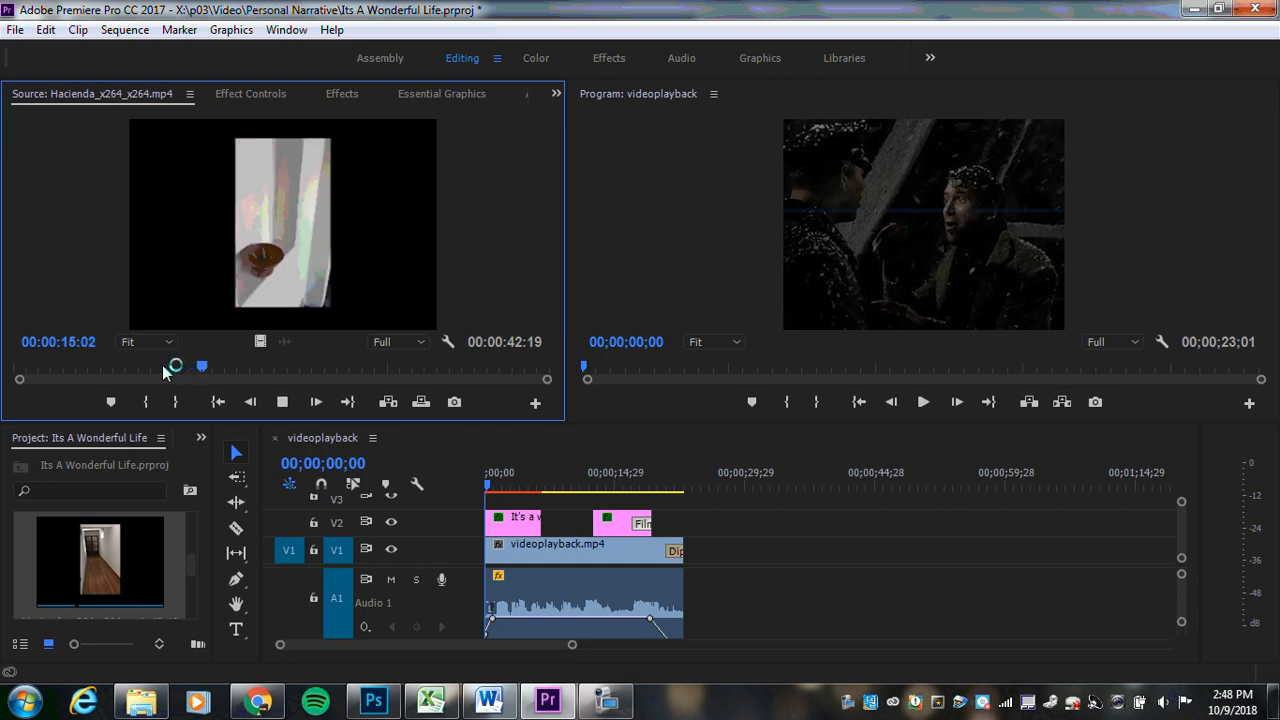
pyautogui.press('space')
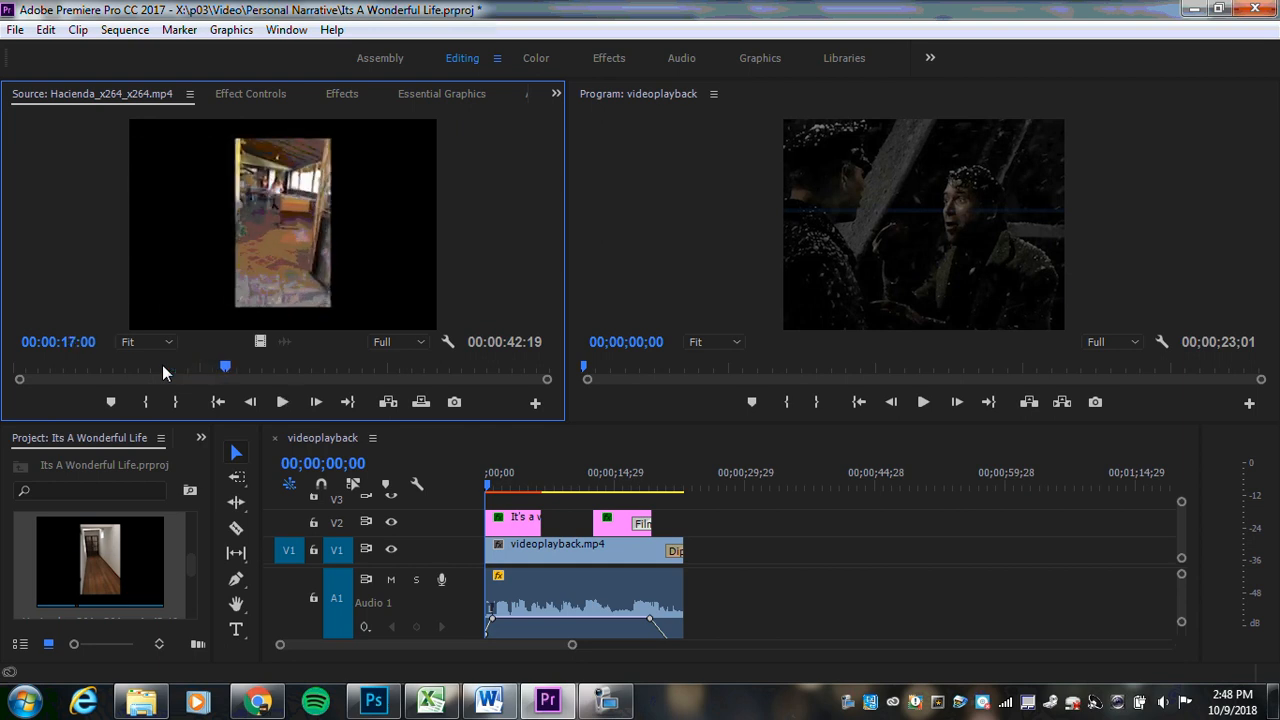
# - Mark the first 00:00:08:18 of the Hacienda source clip and place that section on V1 at about 32 seconds, leaving a gap after videoplayback.mp4
pyautogui.moveTo(226, 367); pyautogui.dragTo(10, 378)
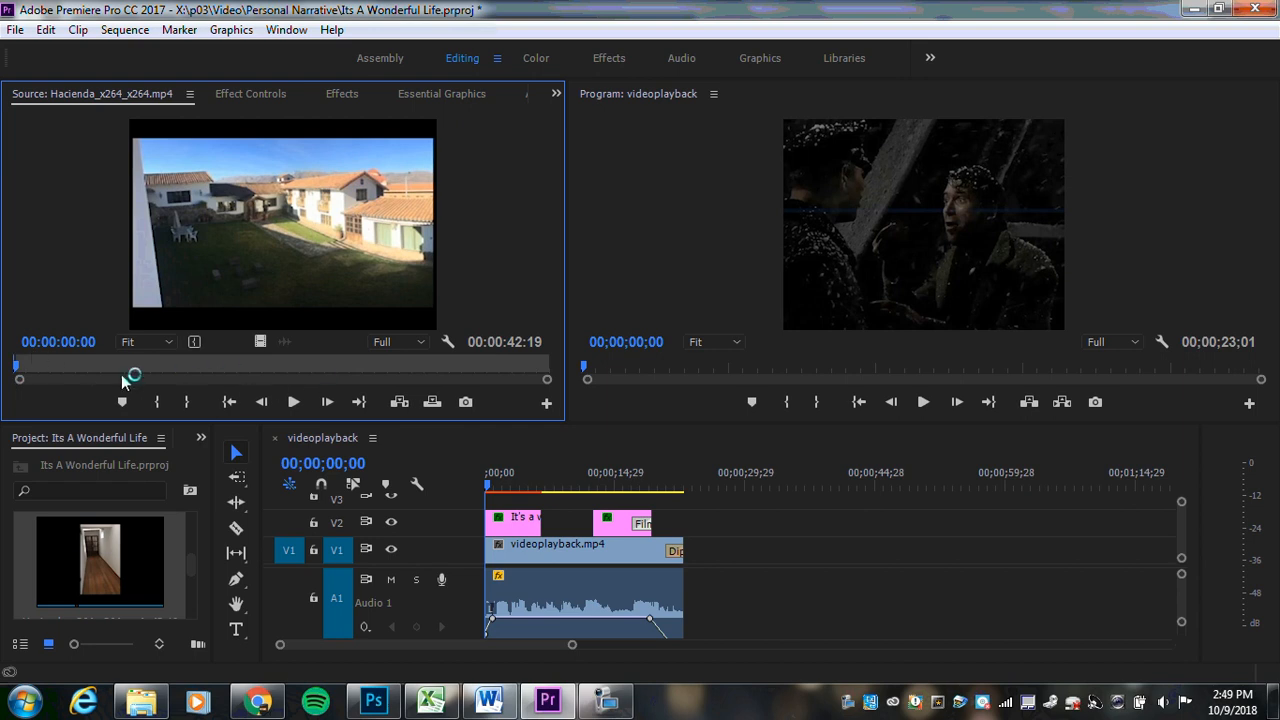
pyautogui.press('space')
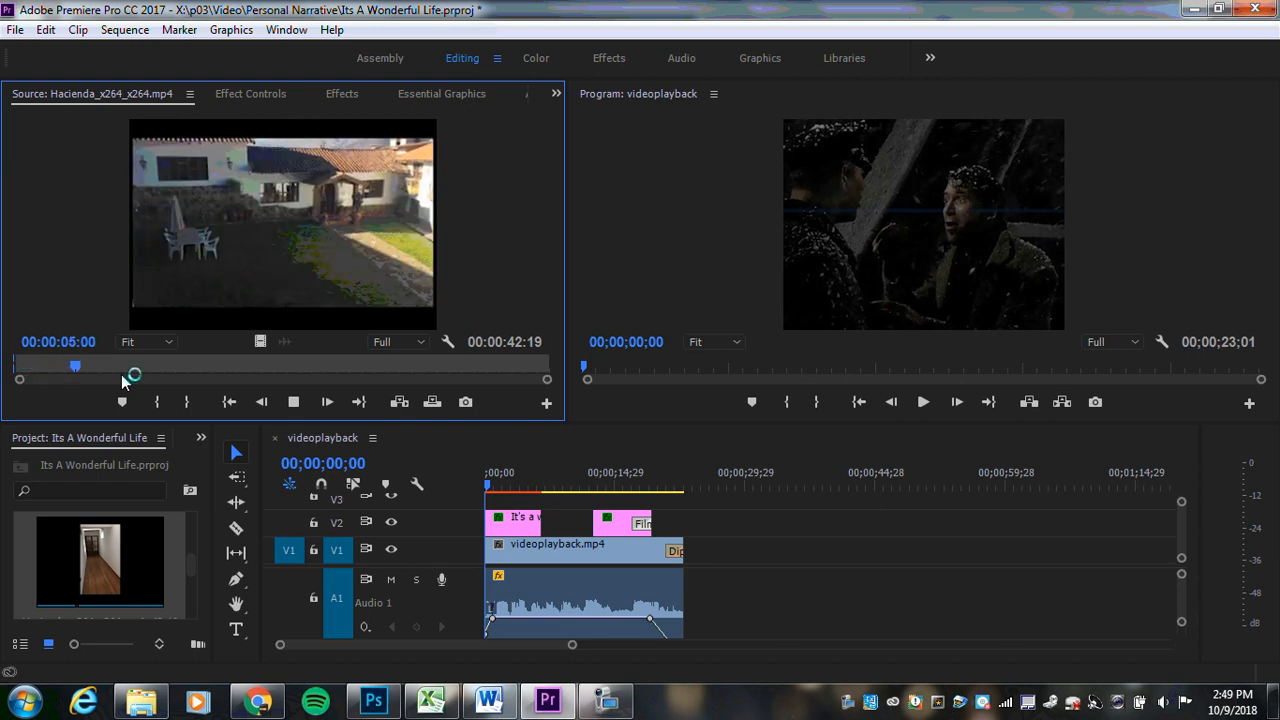
pyautogui.press('o')
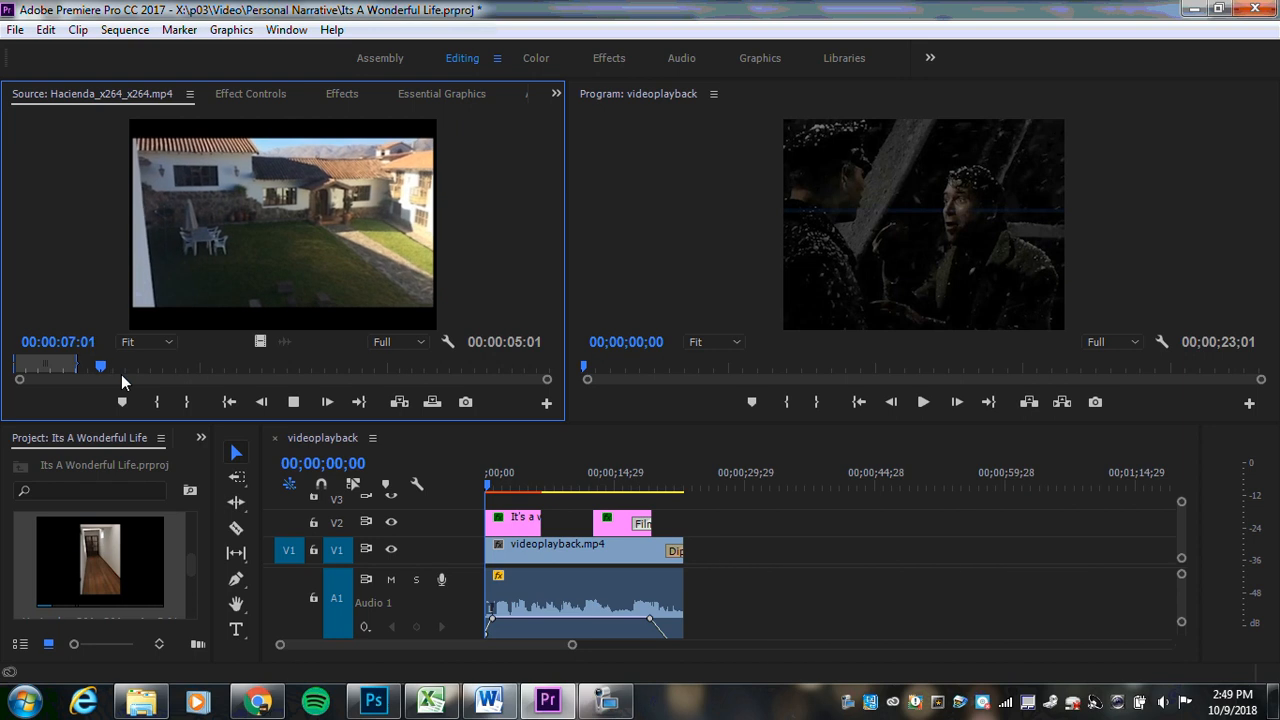
pyautogui.press('o')
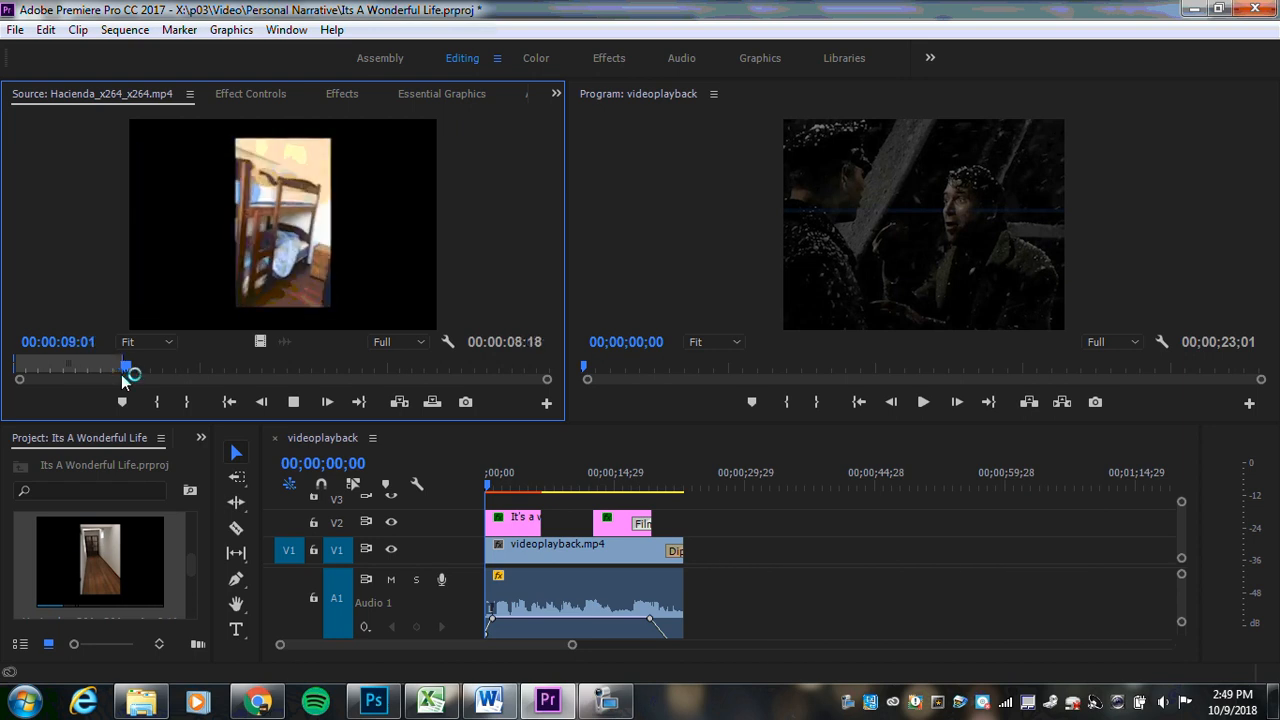
pyautogui.press('space')
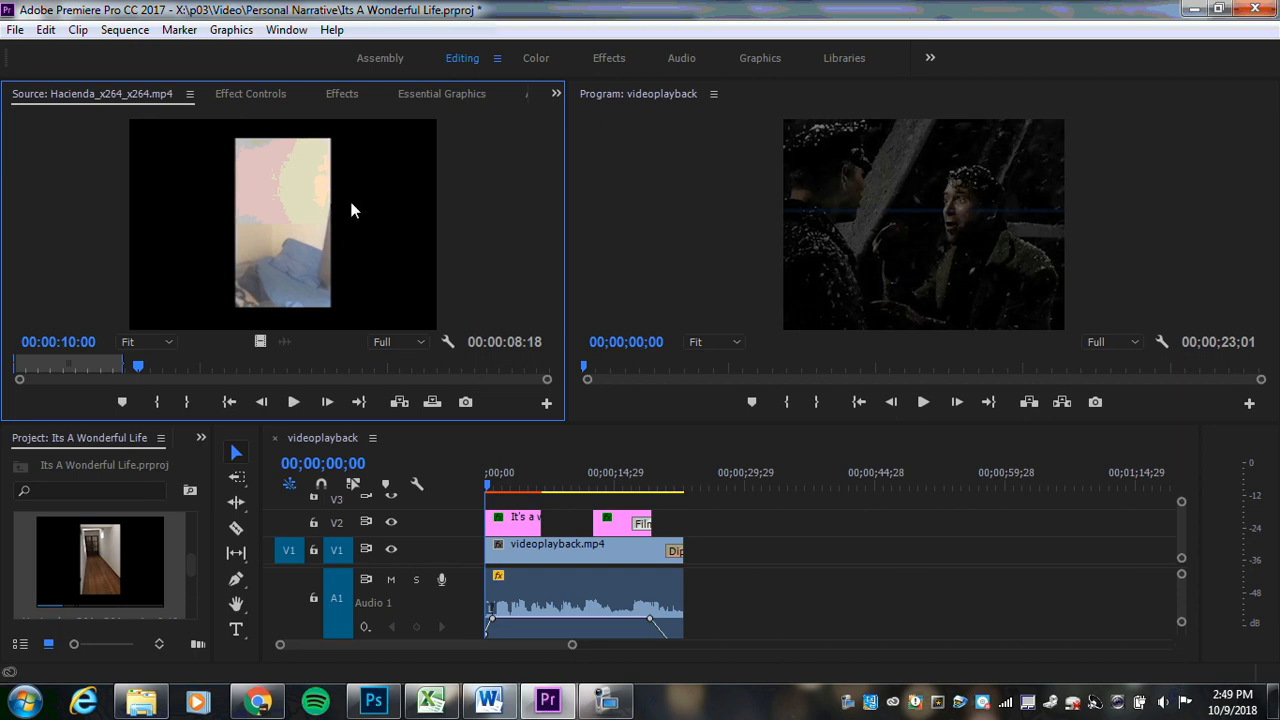
pyautogui.moveTo(355, 190); pyautogui.dragTo(772, 566)
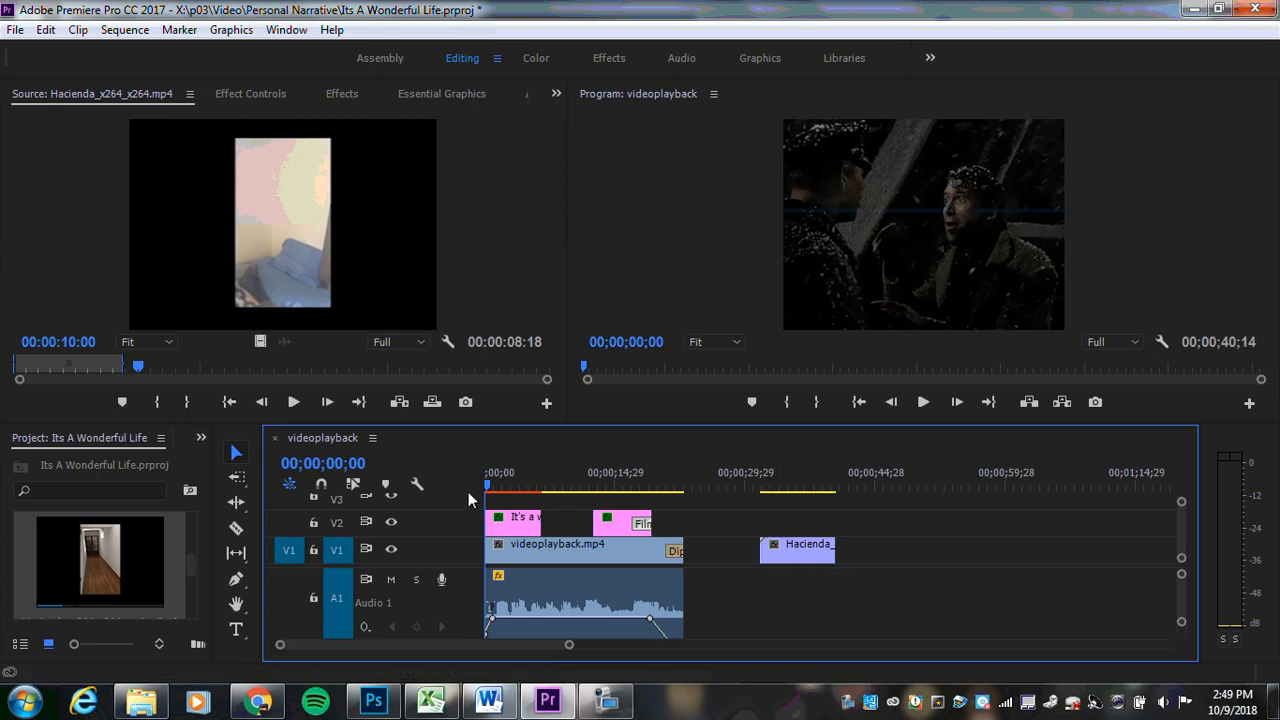
# - Review the Hacienda clip in the sequence and trim its end back to about 00;00;39;25
pyautogui.moveTo(490, 488); pyautogui.dragTo(794, 500)
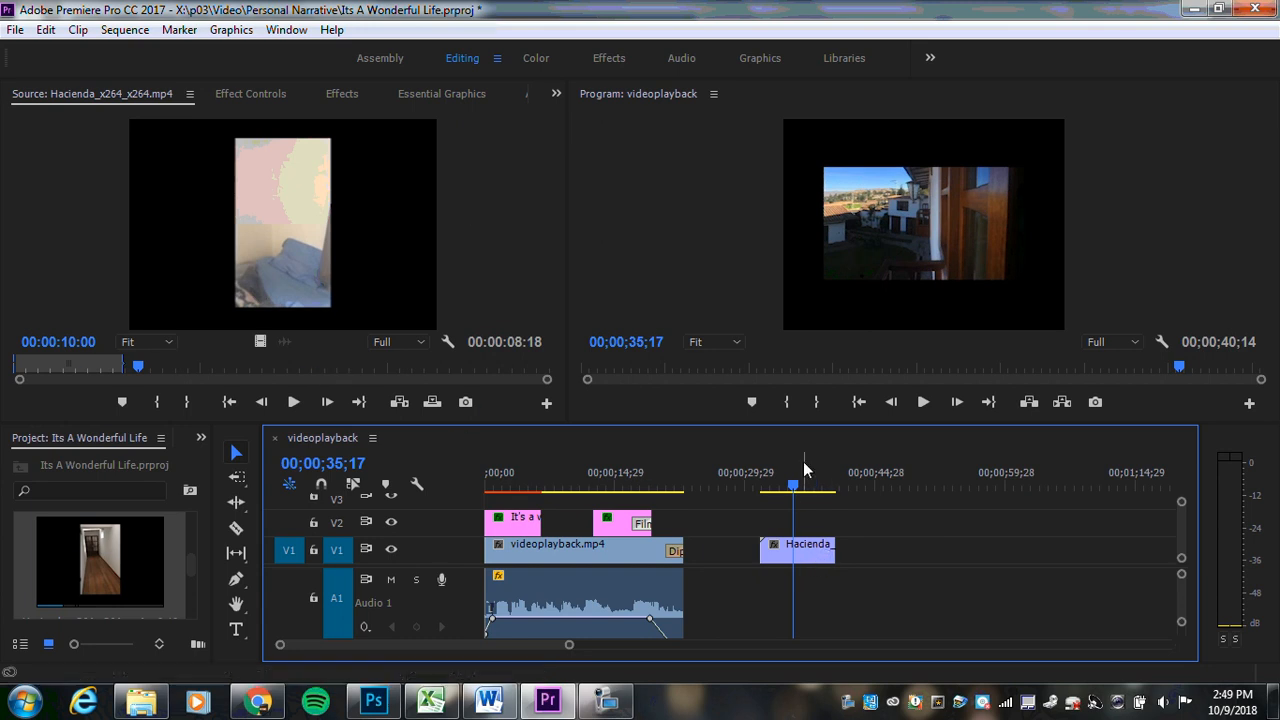
pyautogui.moveTo(795, 489)
pyautogui.mouseDown()
pyautogui.moveTo(771, 489)
pyautogui.moveTo(811, 497)
pyautogui.mouseUp()
pyautogui.moveTo(814, 497); pyautogui.dragTo(830, 497)
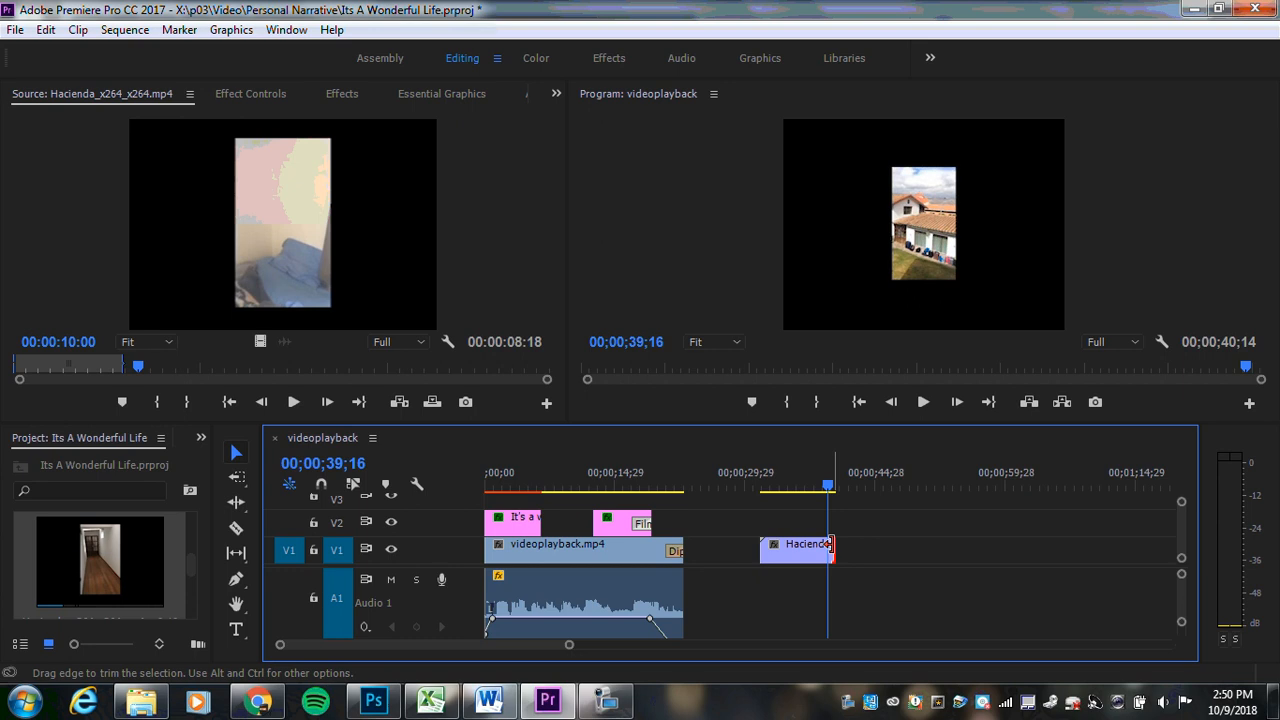
pyautogui.moveTo(829, 544); pyautogui.dragTo(828, 548)
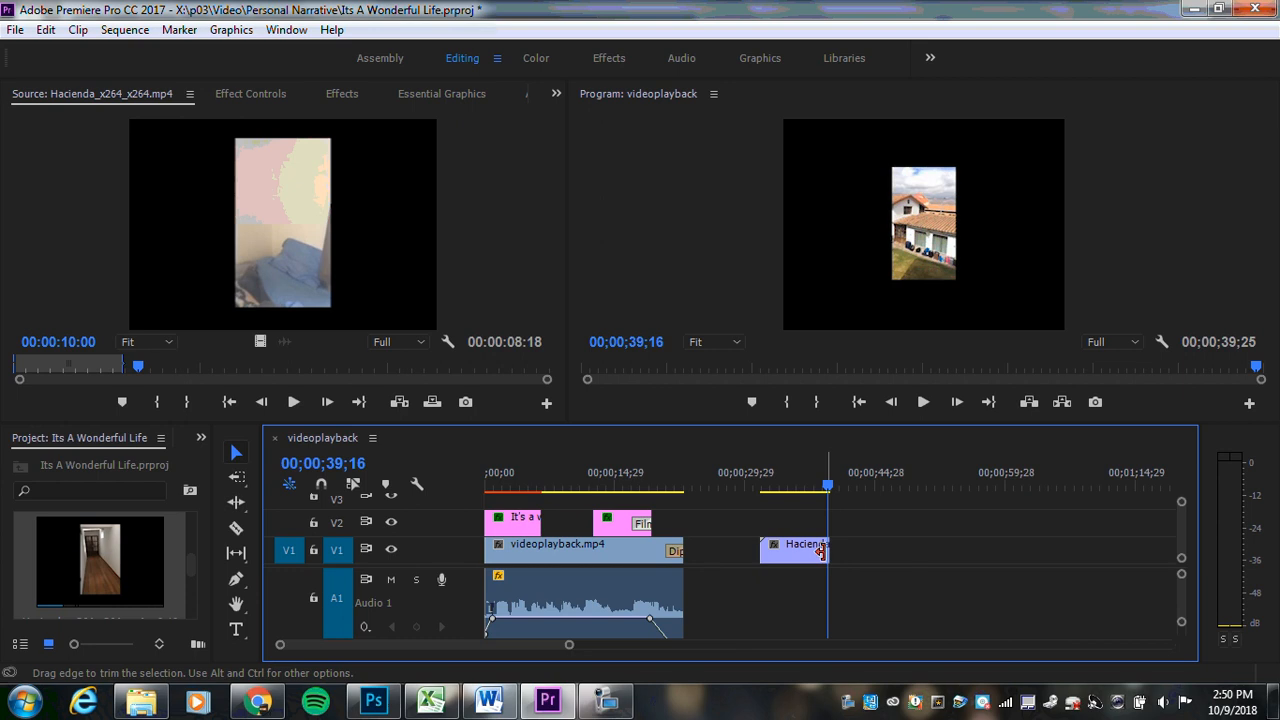
pyautogui.moveTo(828, 488); pyautogui.dragTo(799, 503)
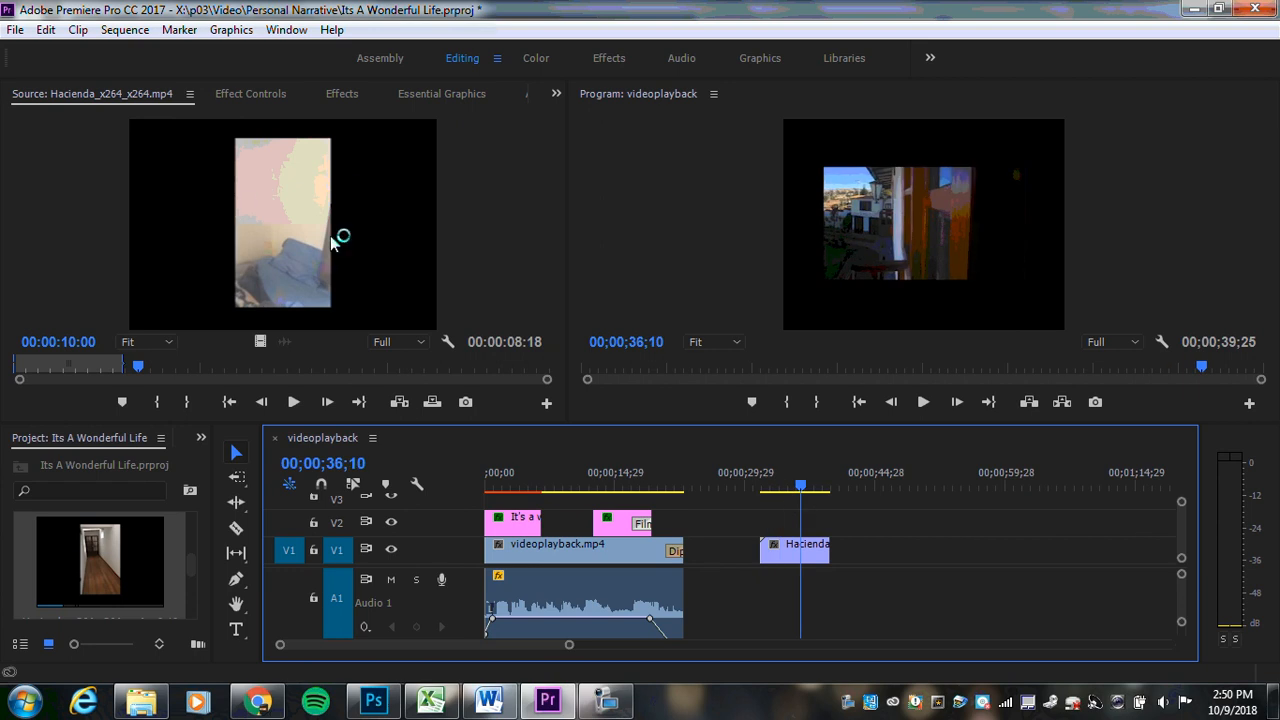
# - Preview Bulding wall_x264.mp4 in the Source monitor and place the whole clip with audio at about 45 seconds on V1 and A1
pyautogui.moveTo(186, 564); pyautogui.dragTo(192, 582)
pyautogui.doubleClick(92, 552)
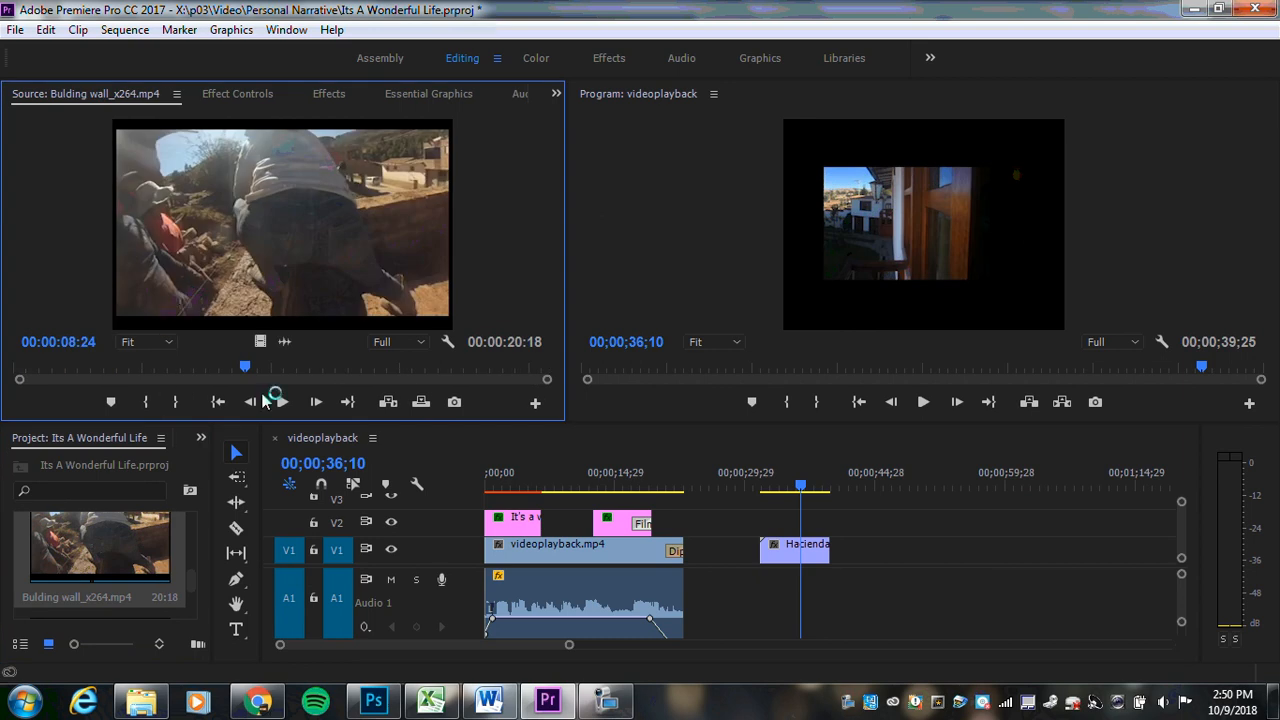
pyautogui.moveTo(248, 370); pyautogui.dragTo(459, 368)
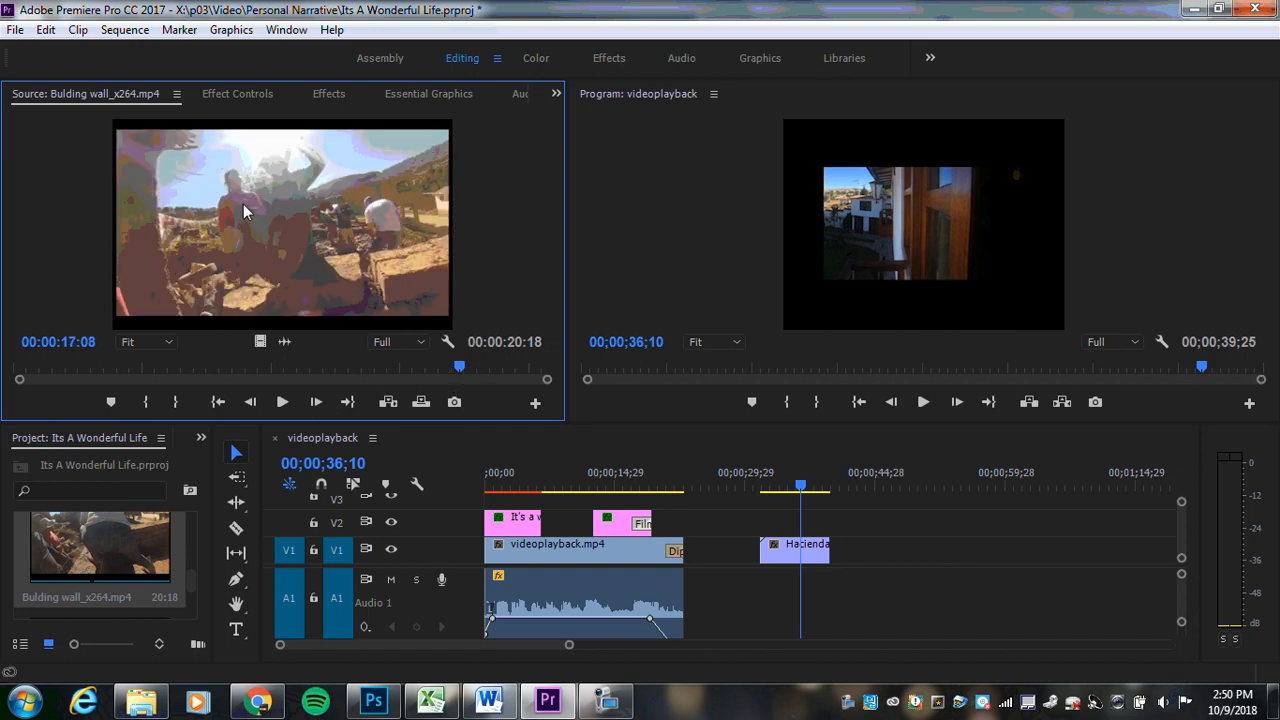
pyautogui.moveTo(247, 197); pyautogui.dragTo(881, 562)
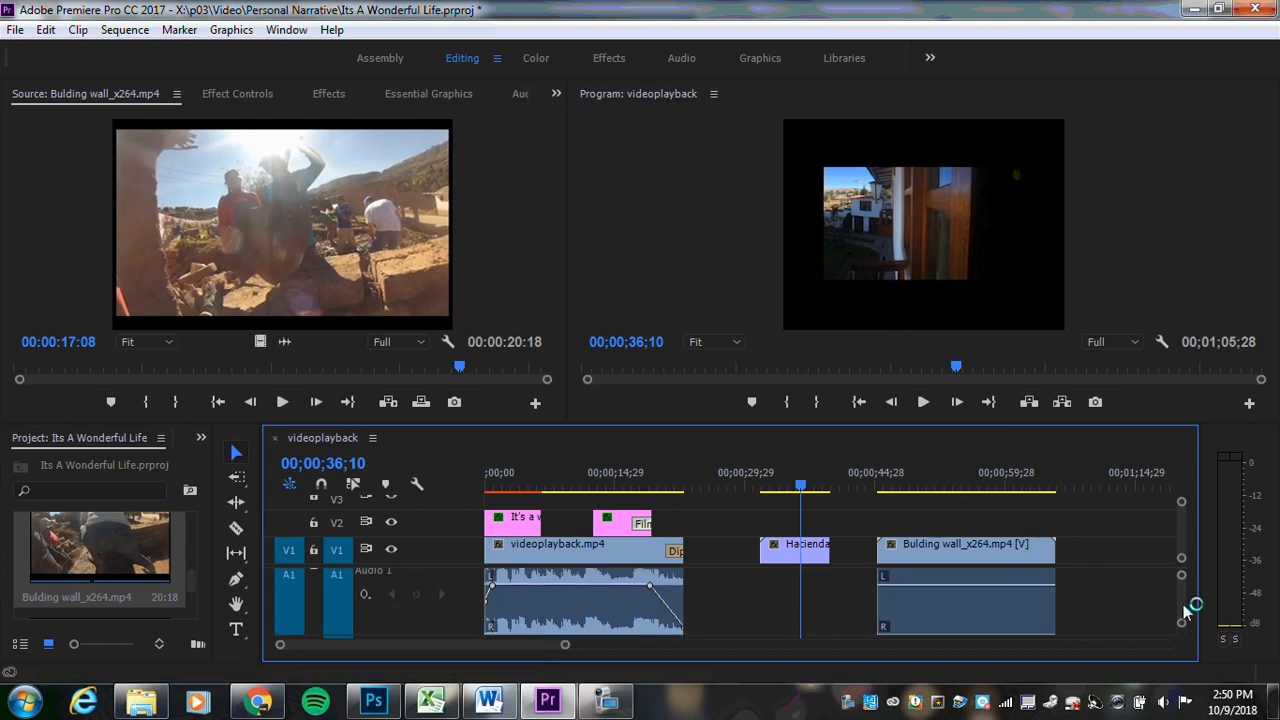
pyautogui.scroll(-3, 1188, 604)
pyautogui.scroll(3, 1182, 604)
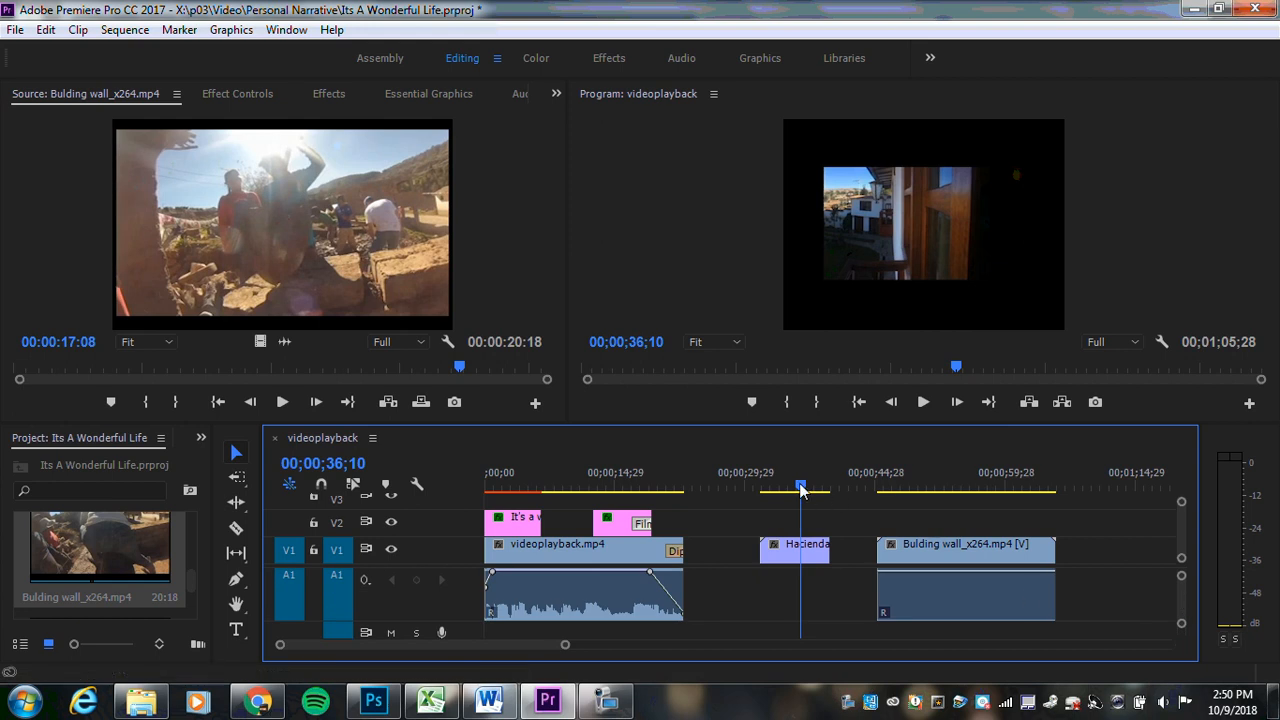
# - Select the Hacienda clip at about 37 seconds and enlarge its picture in the Program monitor to cover the full frame width
pyautogui.moveTo(800, 486); pyautogui.dragTo(798, 558)
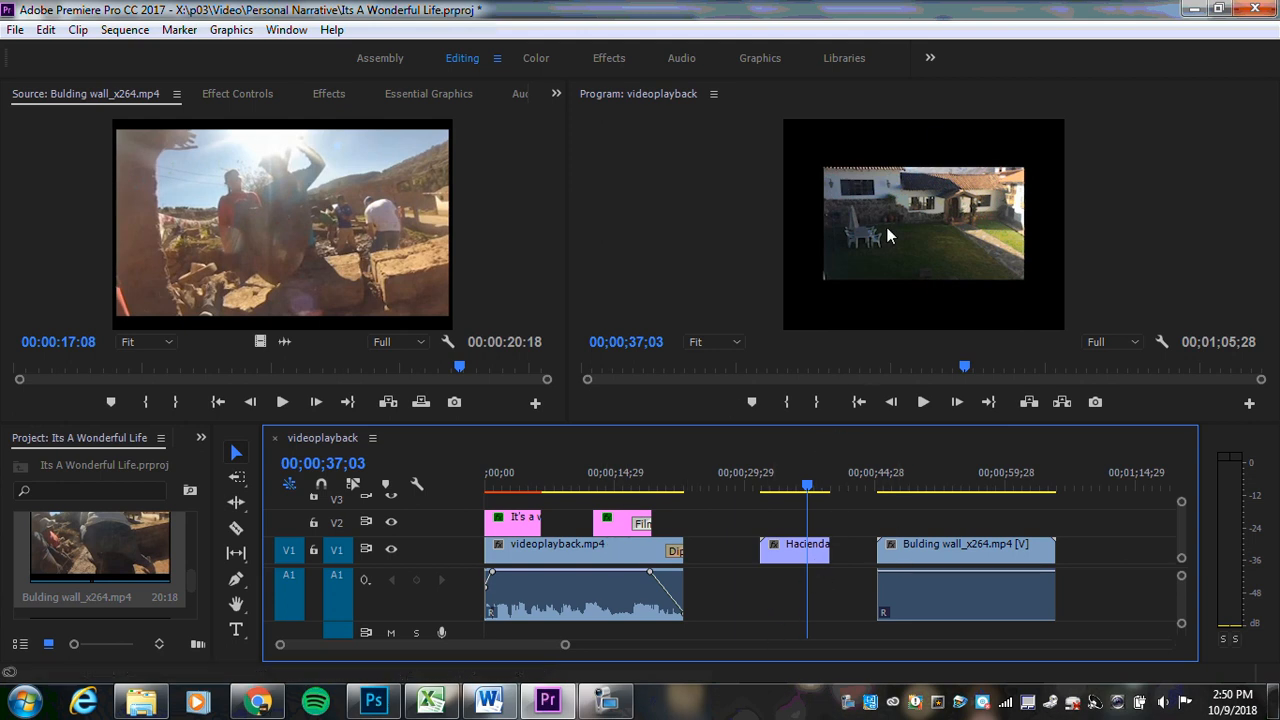
pyautogui.click(784, 552)
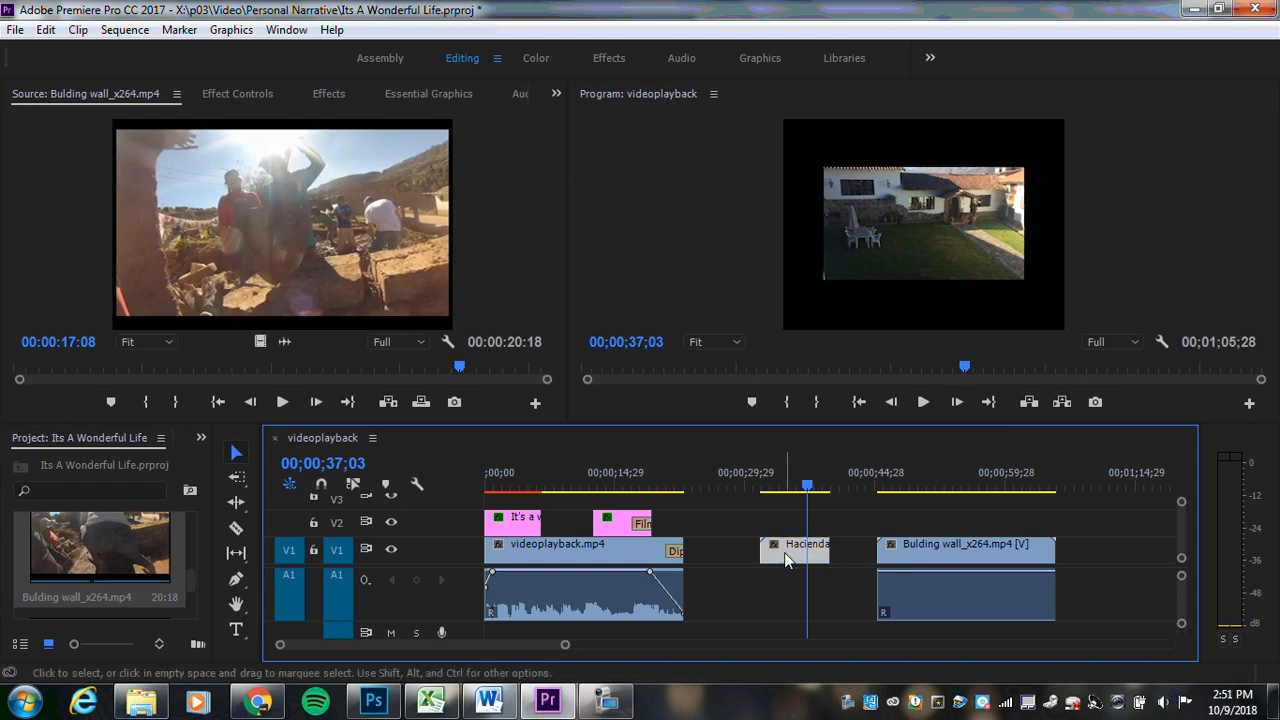
pyautogui.click(957, 238)
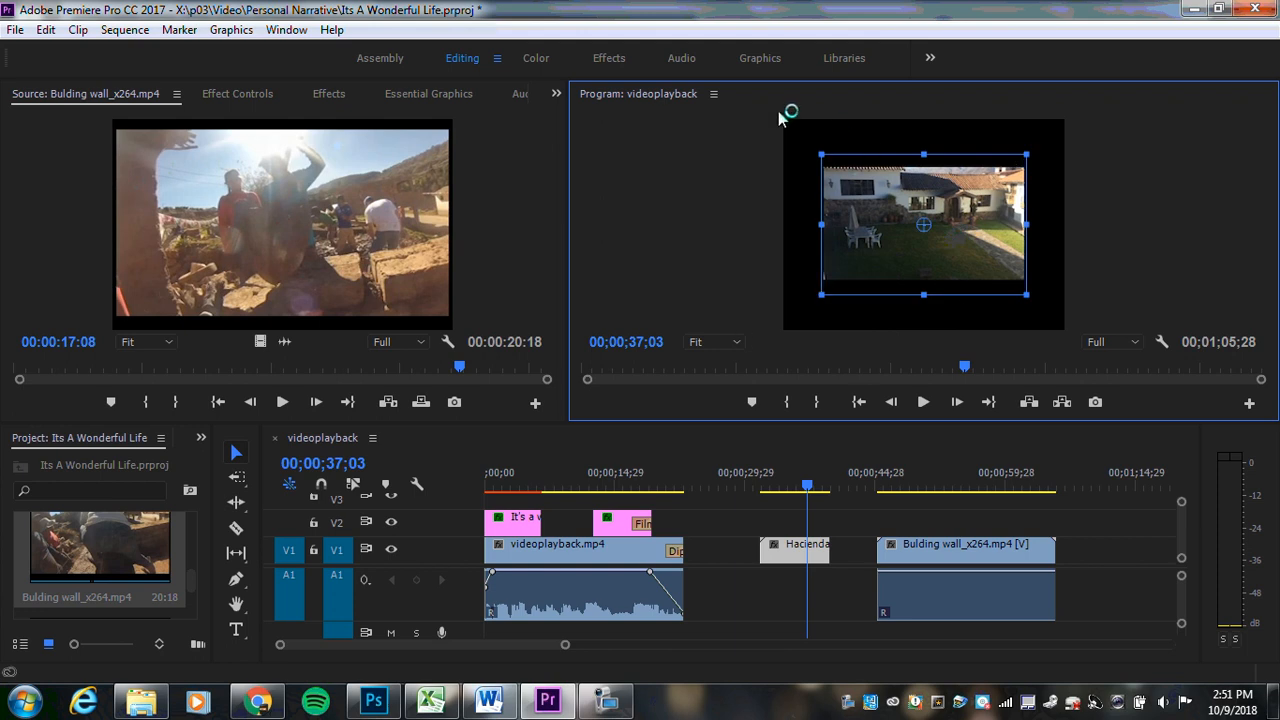
pyautogui.click(738, 342)
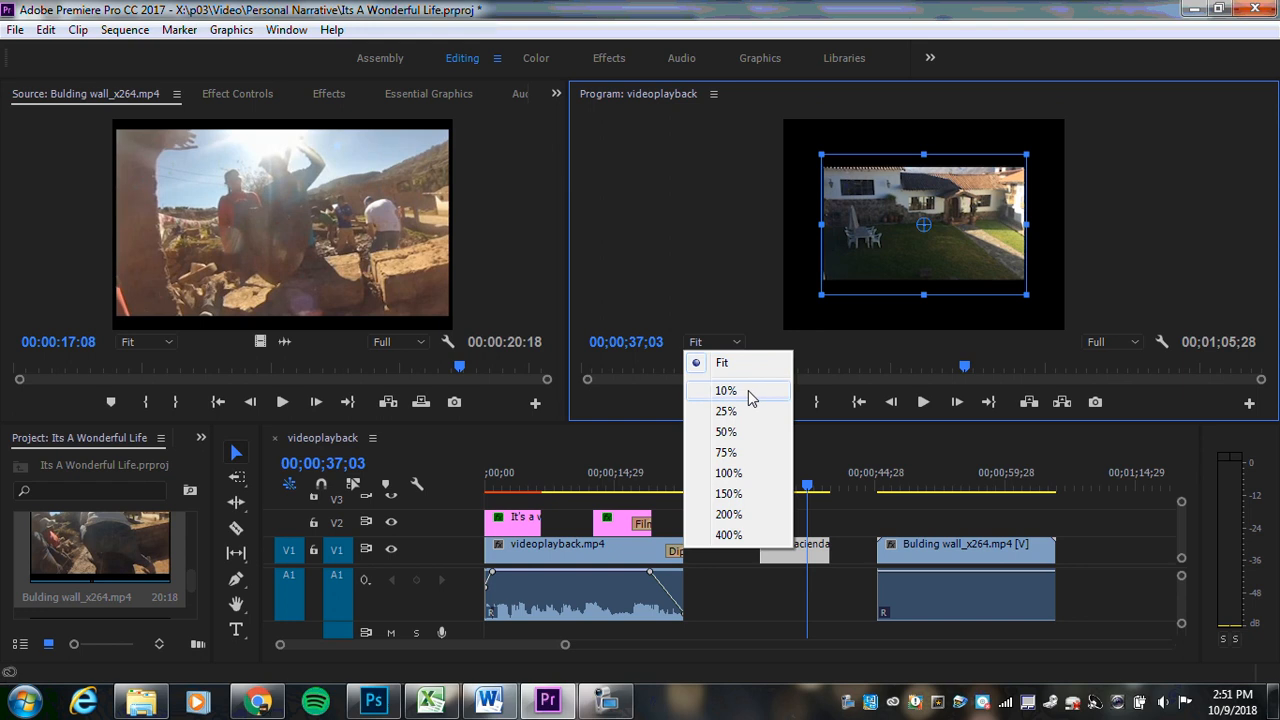
pyautogui.click(749, 390)
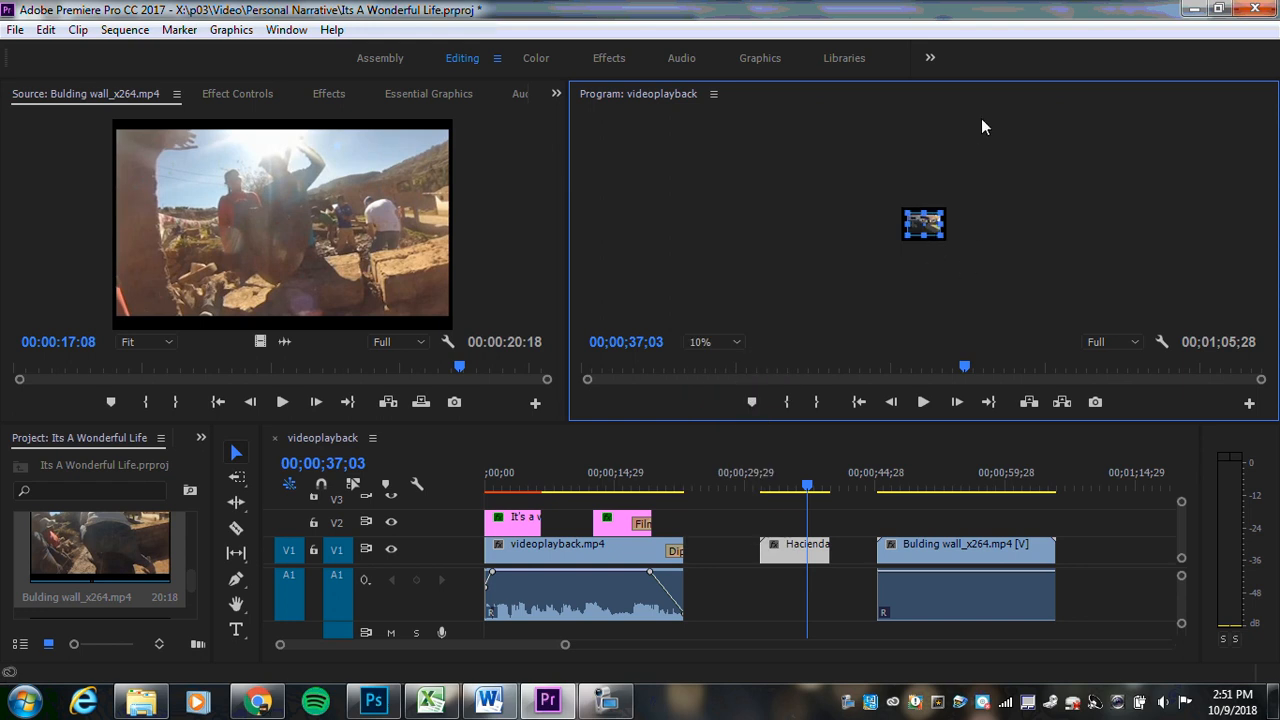
pyautogui.click(737, 343)
pyautogui.click(724, 363)
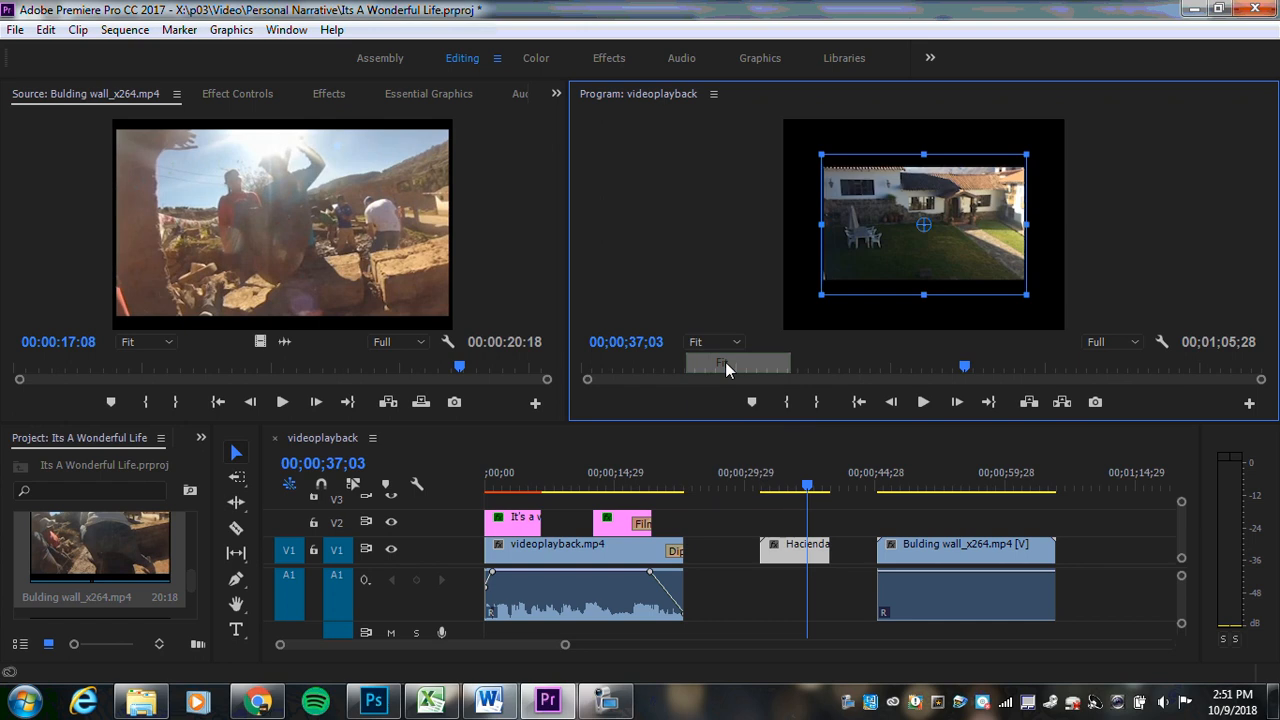
pyautogui.moveTo(821, 297); pyautogui.dragTo(778, 328)
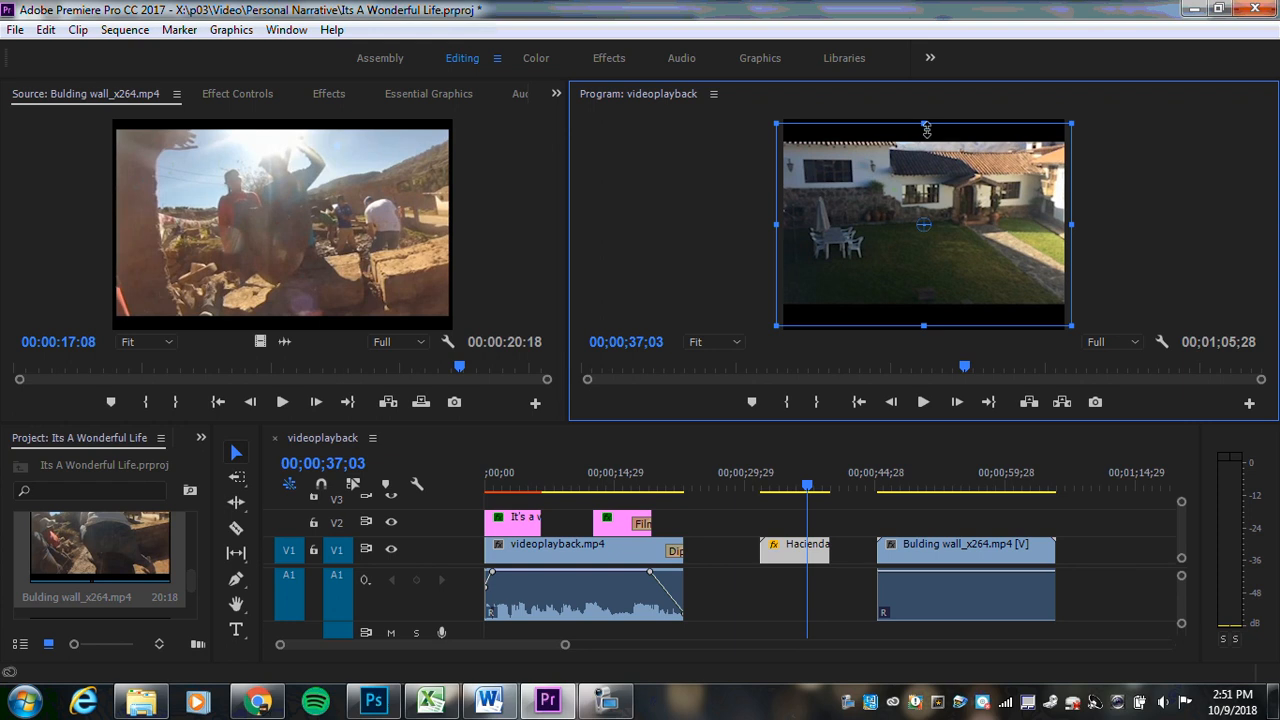
pyautogui.moveTo(924, 125); pyautogui.dragTo(919, 89)
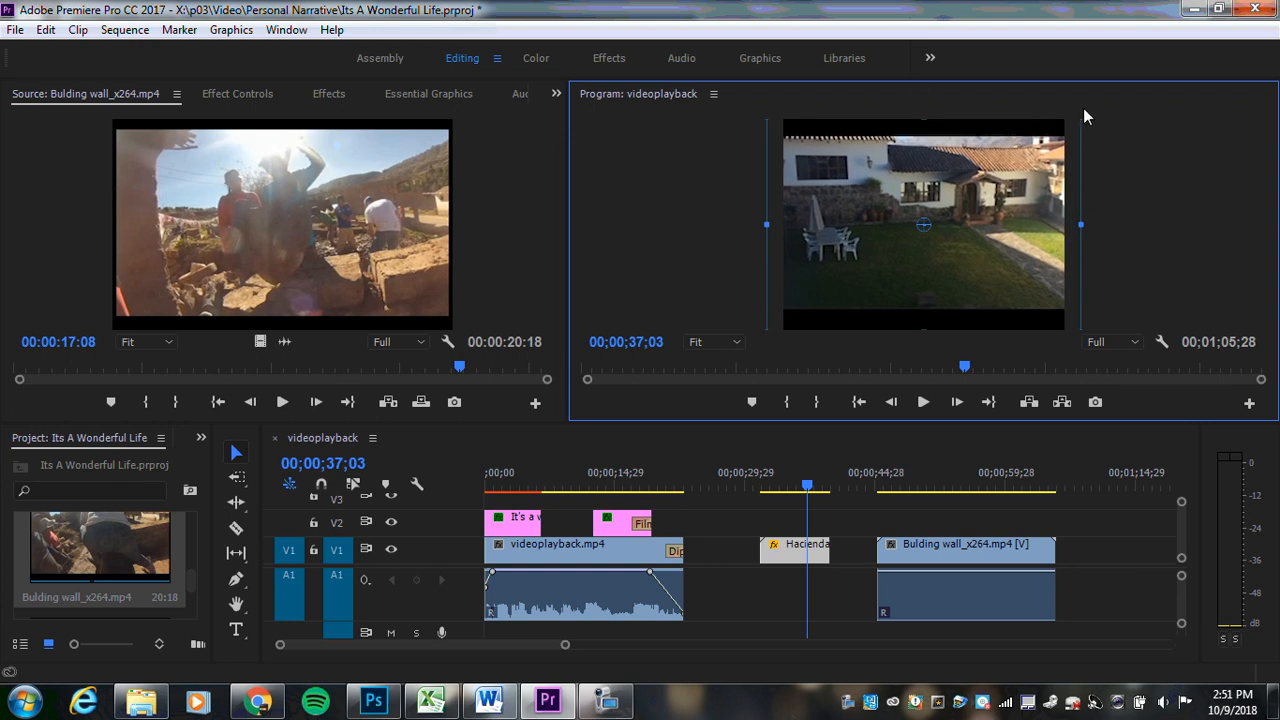
# - Set the Program monitor zoom to 25% and resize the Hacienda picture to a scale of about 140, just past the frame's sides
pyautogui.click(736, 341)
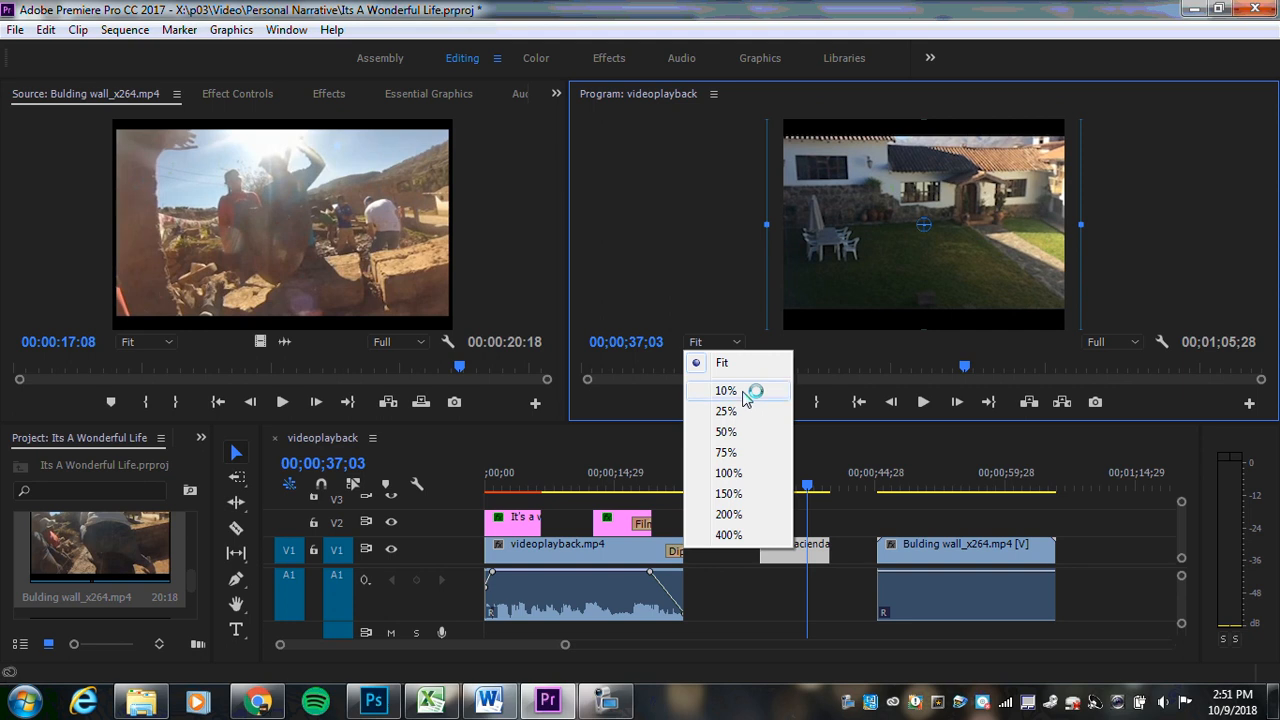
pyautogui.click(749, 386)
pyautogui.click(713, 342)
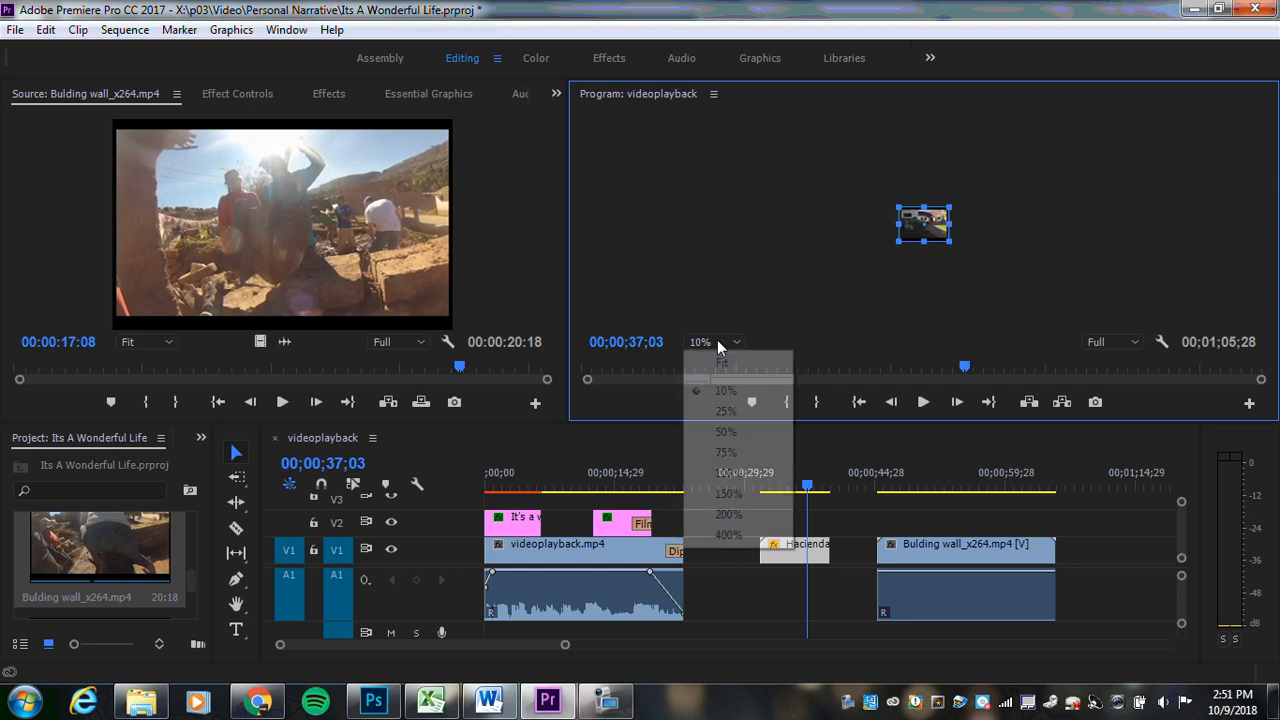
pyautogui.click(727, 412)
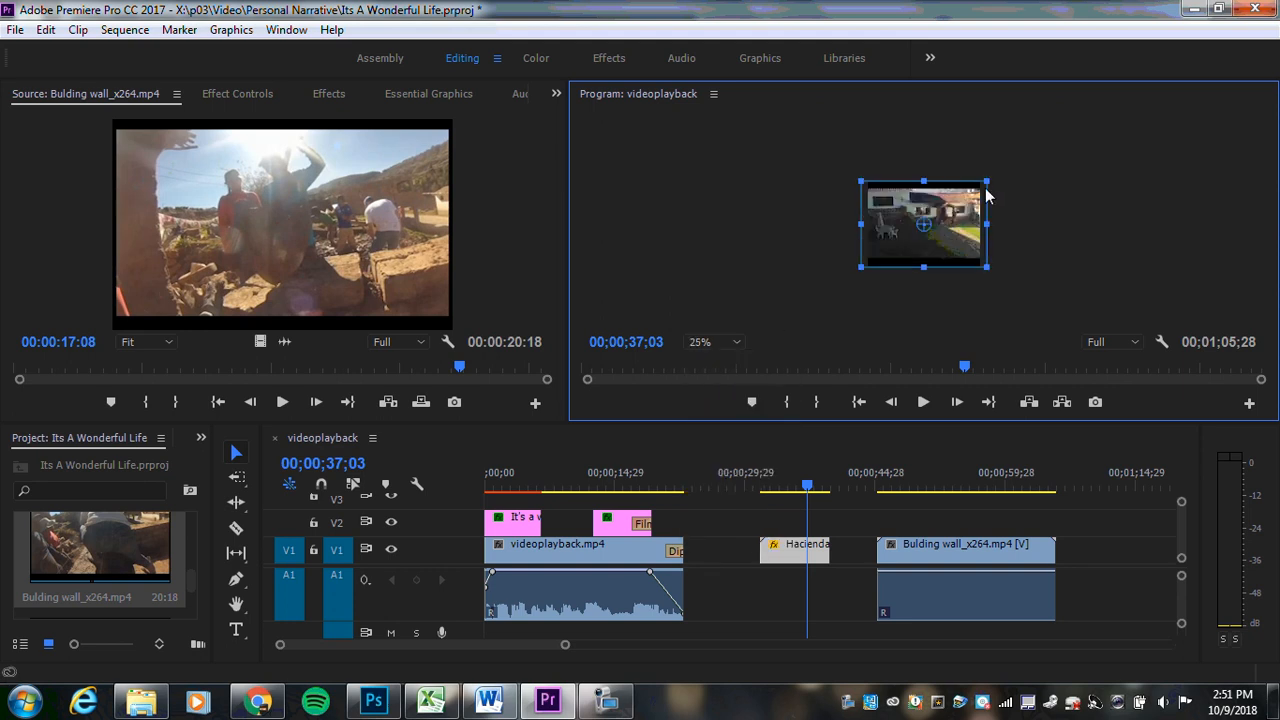
pyautogui.moveTo(985, 182); pyautogui.dragTo(996, 172)
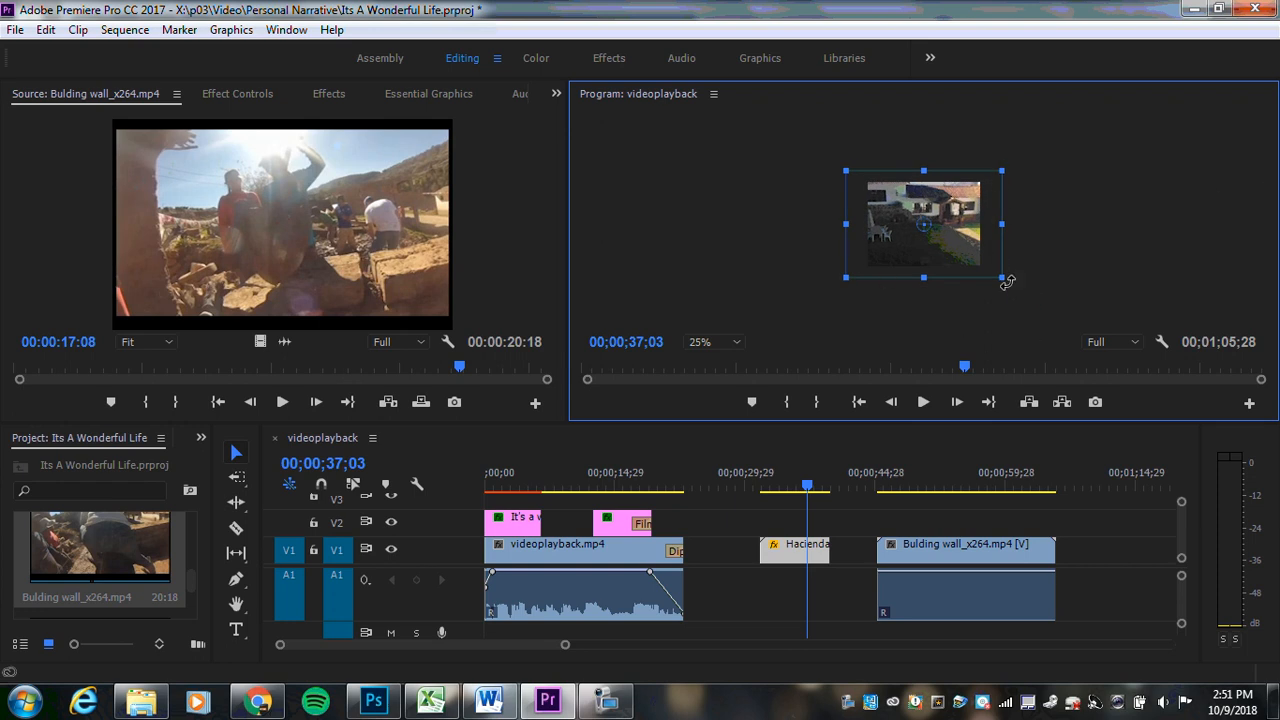
pyautogui.moveTo(1004, 277); pyautogui.dragTo(985, 263)
pyautogui.click(1117, 277)
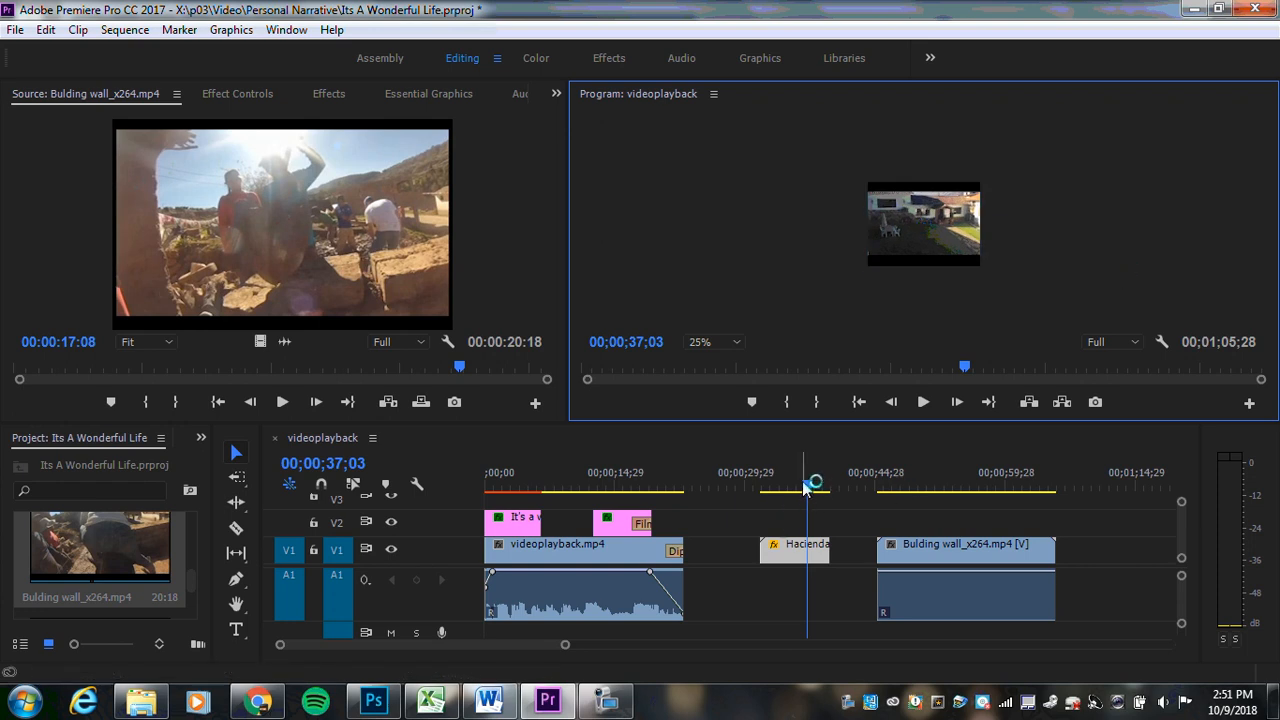
# - Enlarge the Bulding wall picture in the Program monitor to a scale of about 130 so it spans the frame width
pyautogui.moveTo(814, 487); pyautogui.dragTo(897, 488)
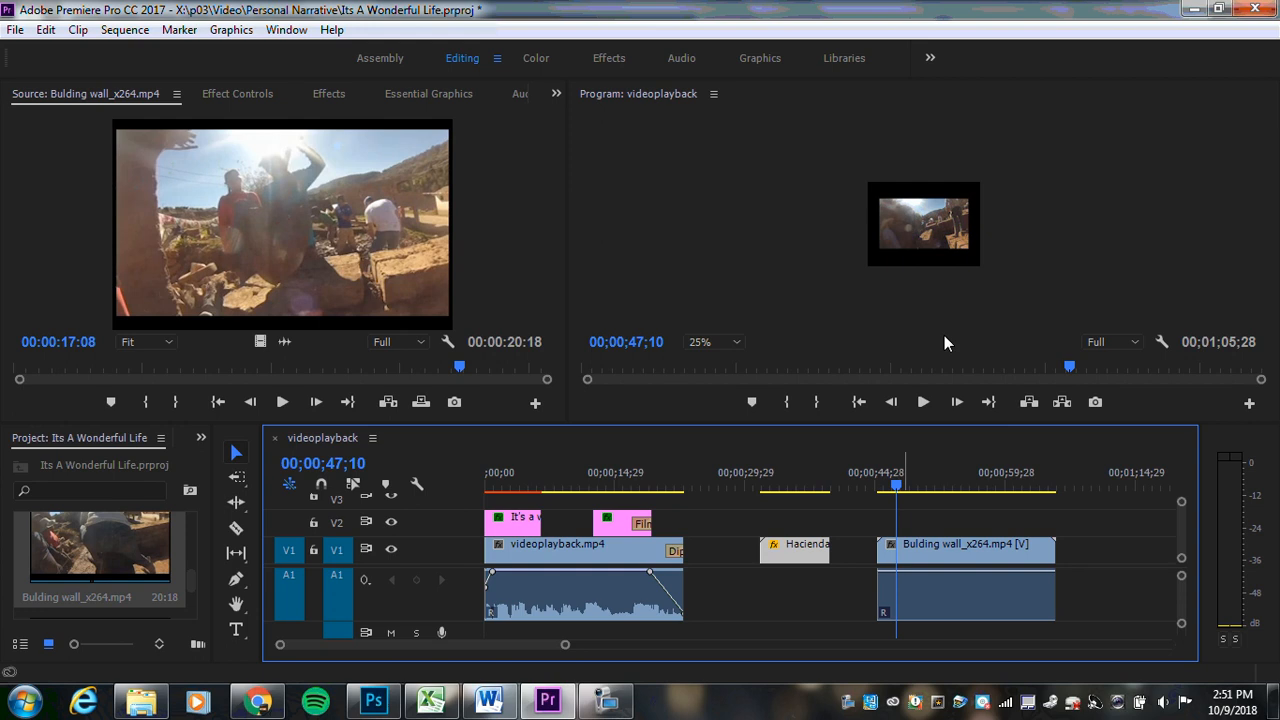
pyautogui.click(952, 236)
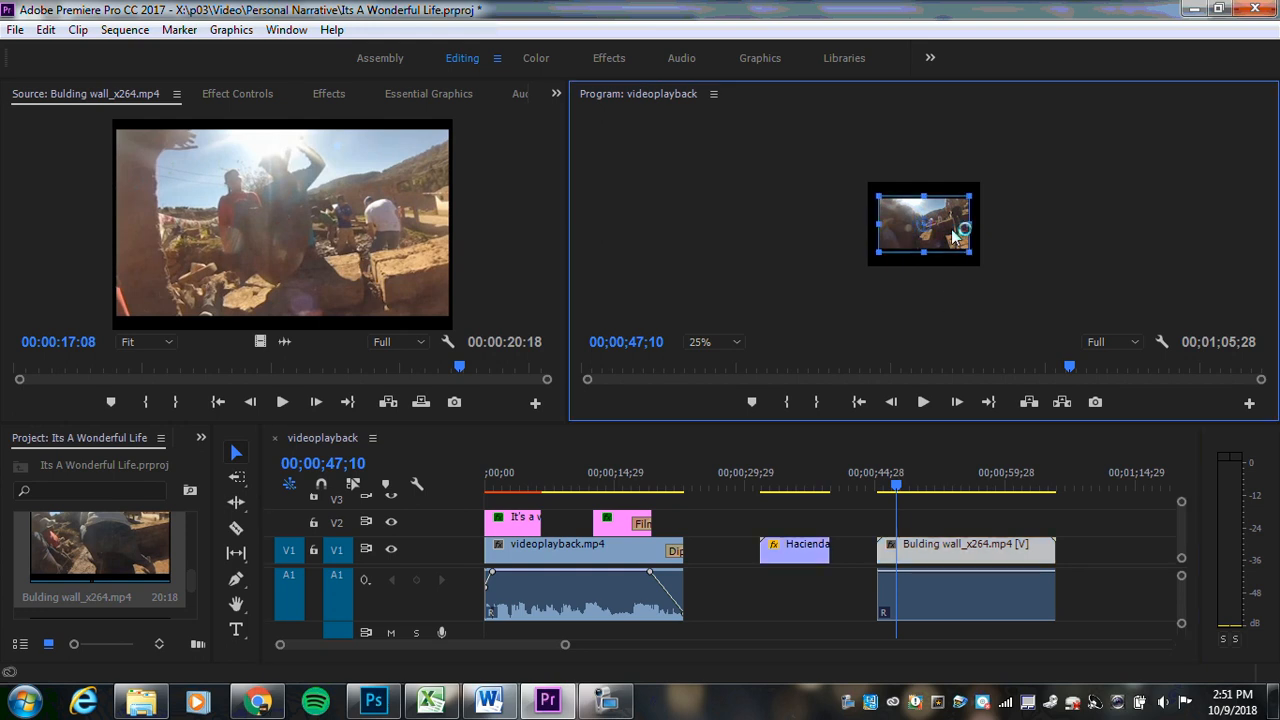
pyautogui.moveTo(968, 253); pyautogui.dragTo(982, 263)
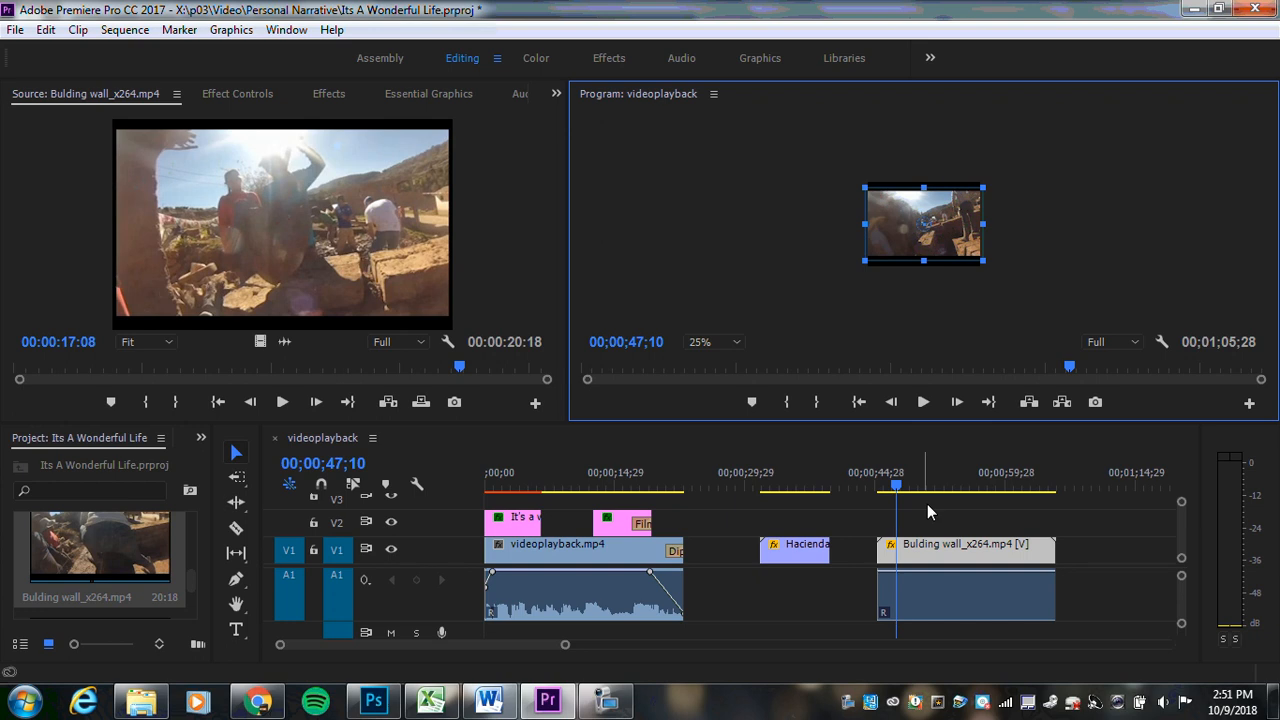
# - Open the effect settings of the Hacienda clip in the sequence and set its Motion Scale to 146
pyautogui.click(944, 584)
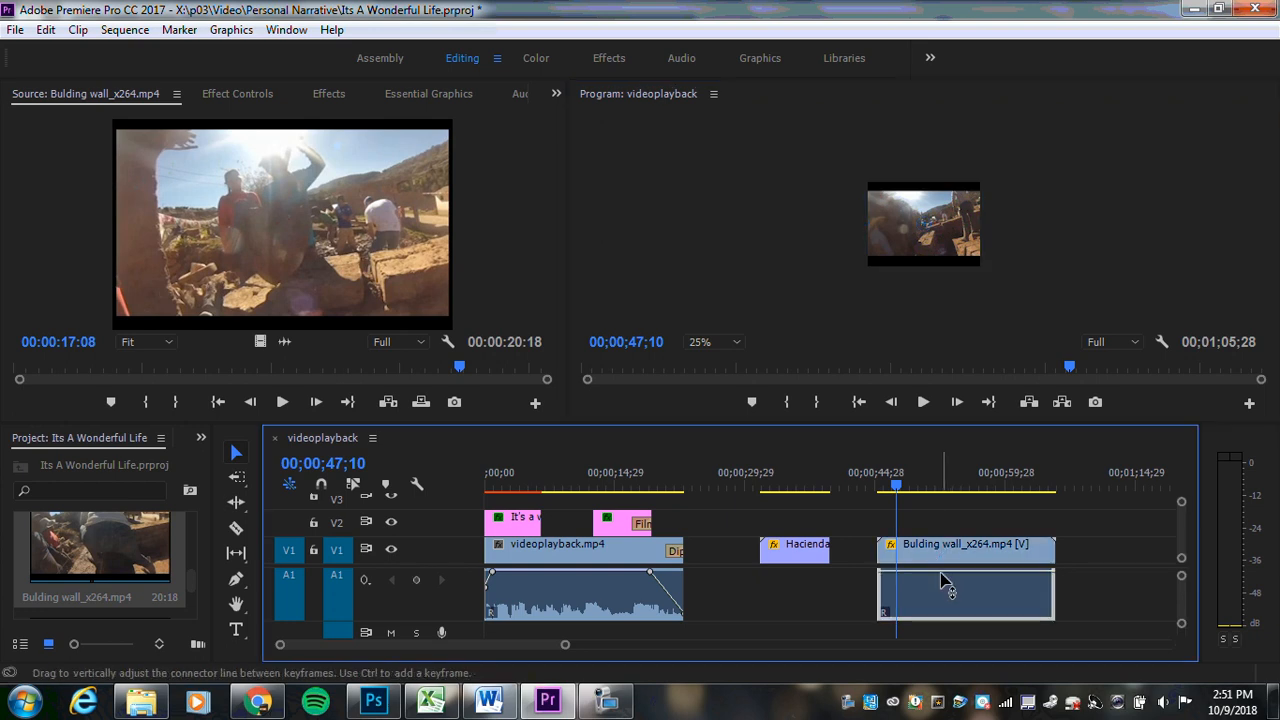
pyautogui.click(334, 101)
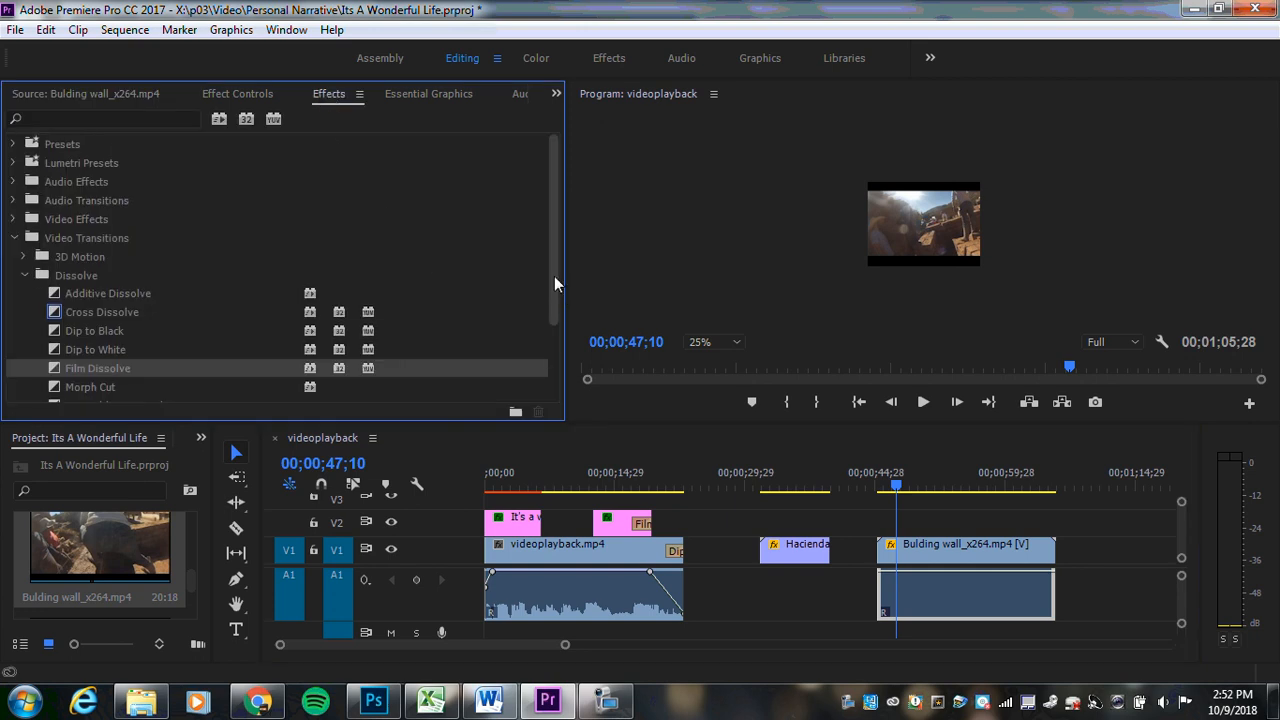
pyautogui.moveTo(558, 262); pyautogui.dragTo(555, 290)
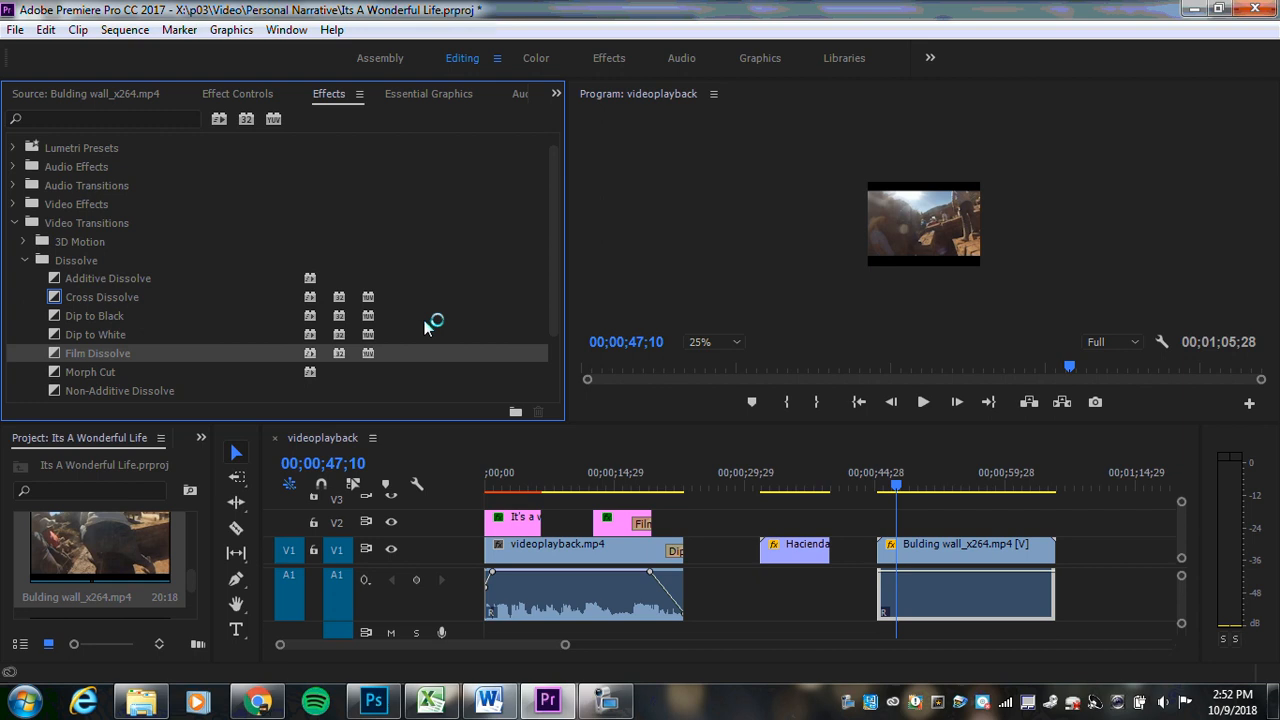
pyautogui.click(14, 221)
pyautogui.click(215, 94)
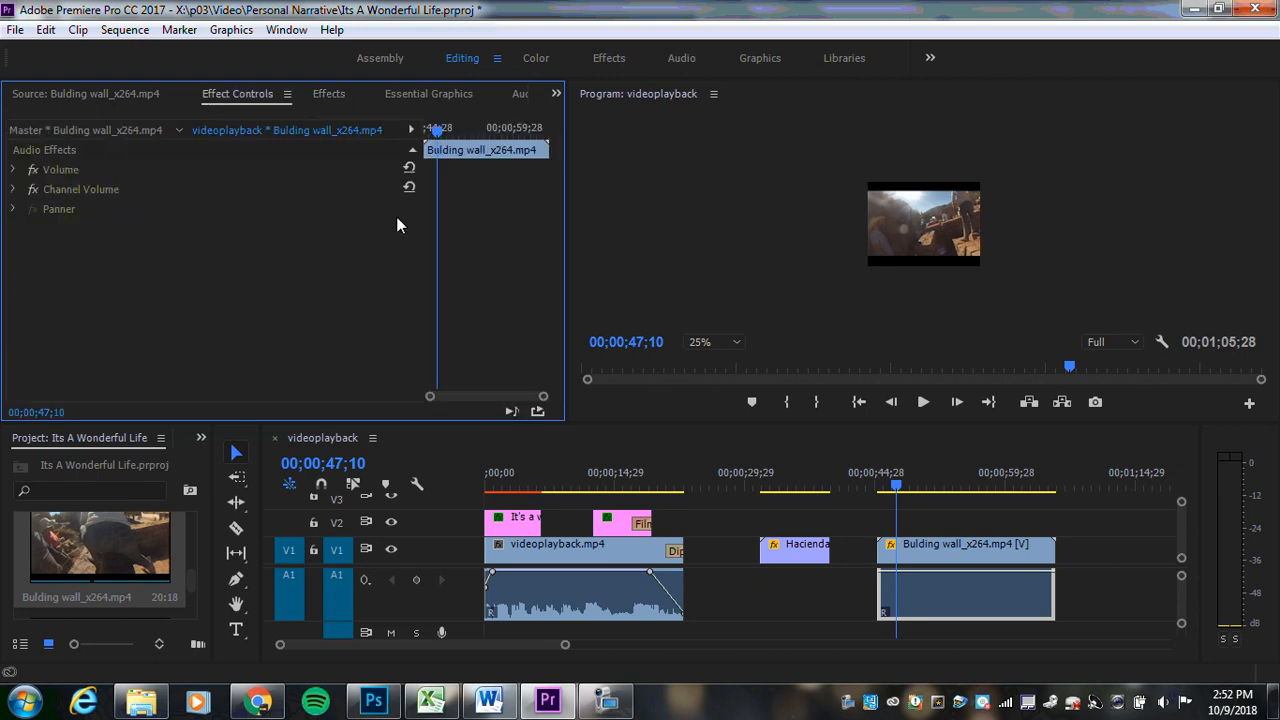
pyautogui.click(910, 485)
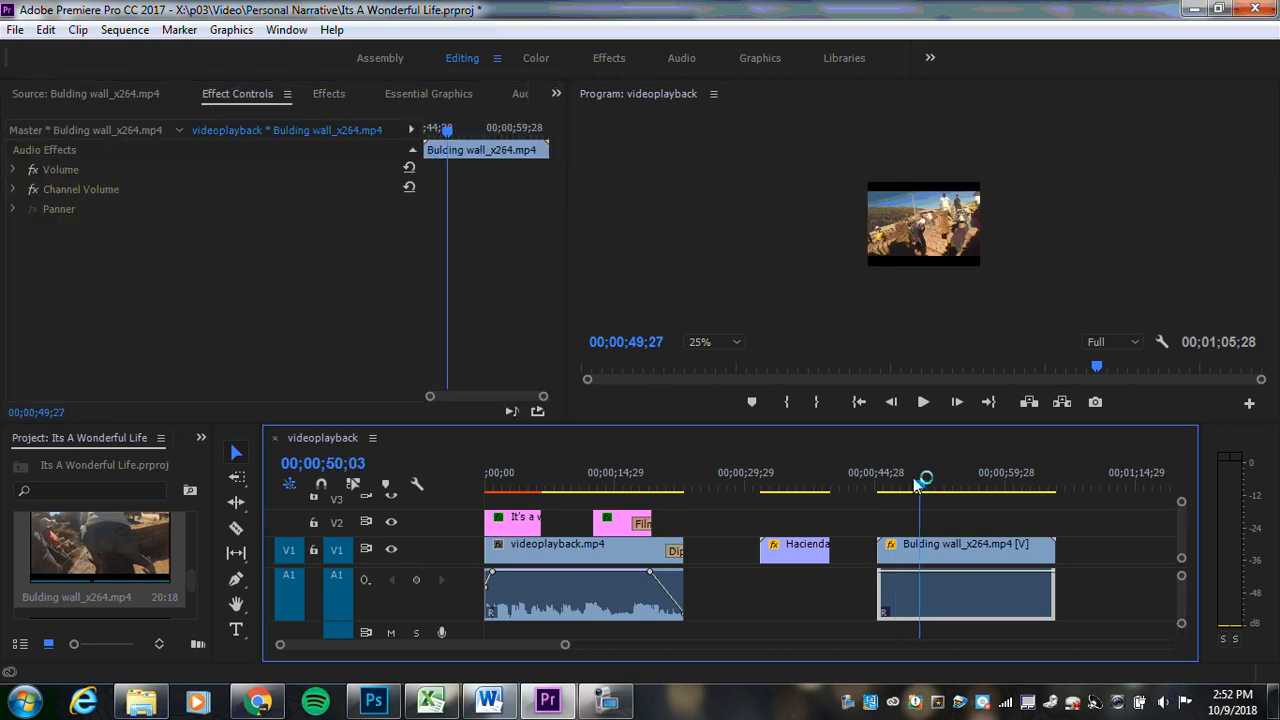
pyautogui.click(783, 486)
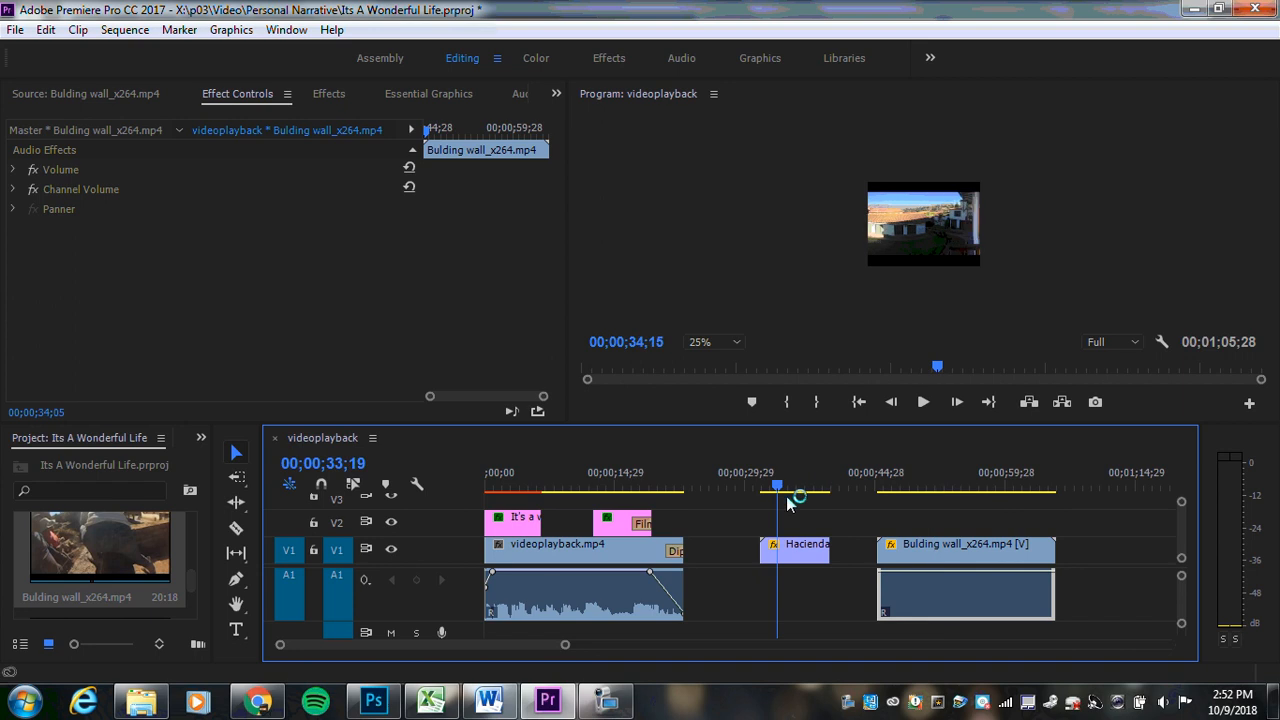
pyautogui.click(810, 552)
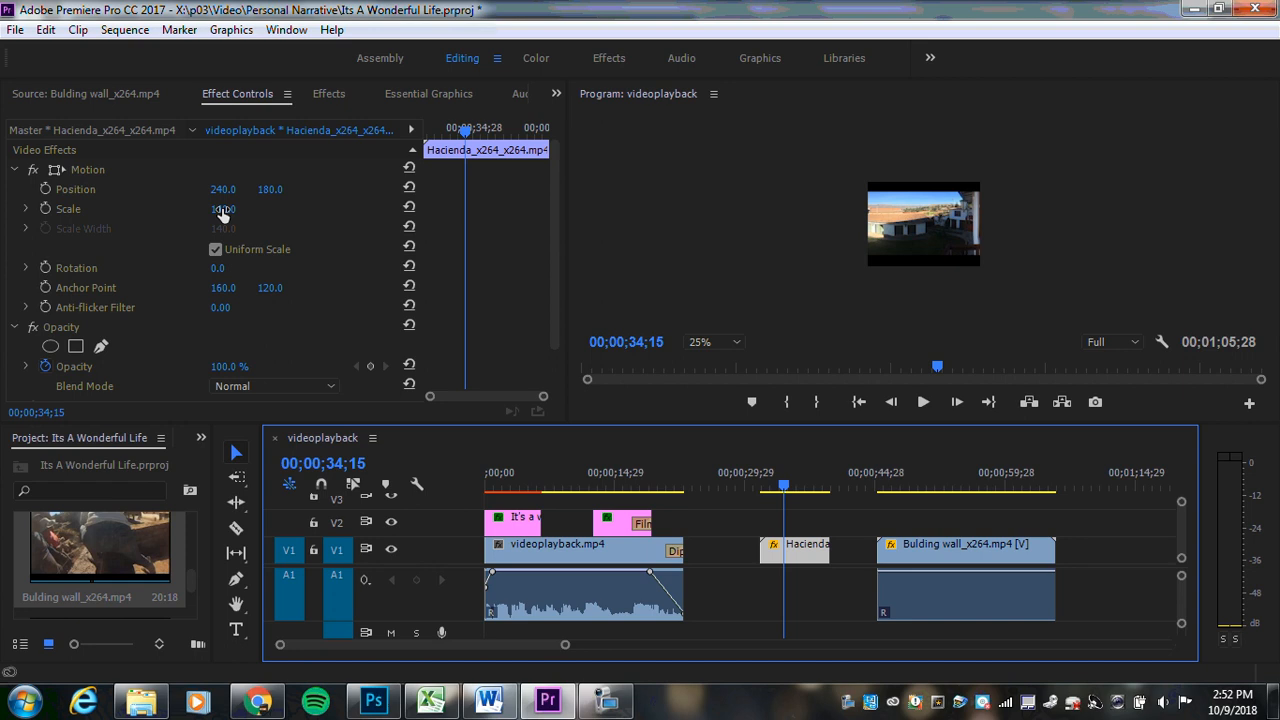
pyautogui.moveTo(222, 208)
pyautogui.mouseDown()
pyautogui.moveTo(186, 208)
pyautogui.moveTo(228, 208)
pyautogui.mouseUp()
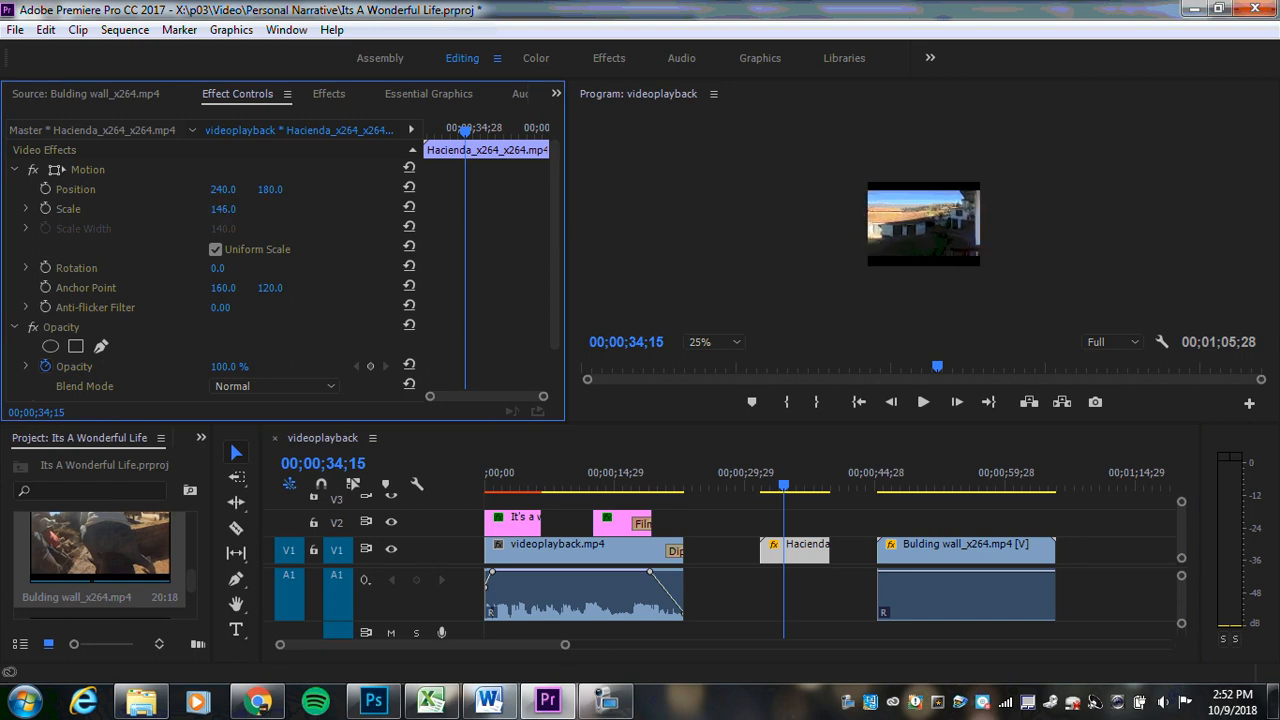
# - Select the Bulding wall clip, preview it at about 50 seconds and set its Motion Position to 233, 181
pyautogui.click(955, 547)
pyautogui.moveTo(783, 481); pyautogui.dragTo(922, 507)
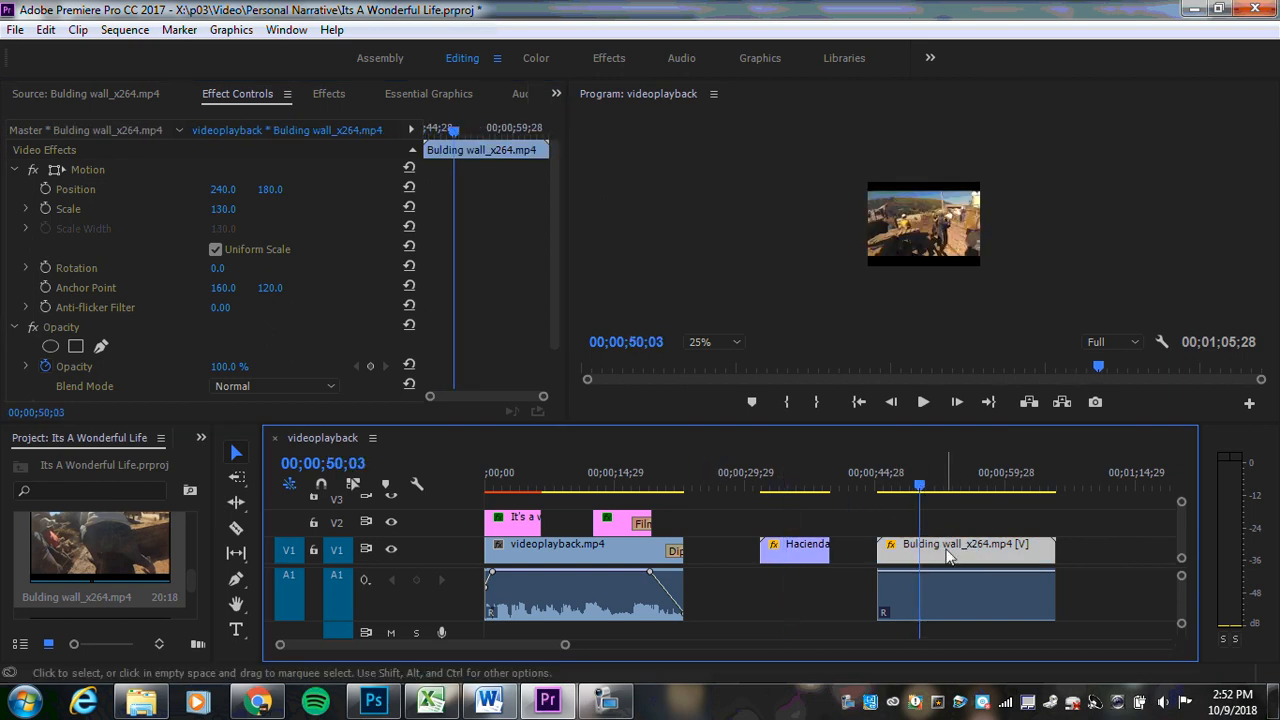
pyautogui.click(224, 189)
pyautogui.moveTo(224, 189); pyautogui.dragTo(252, 189)
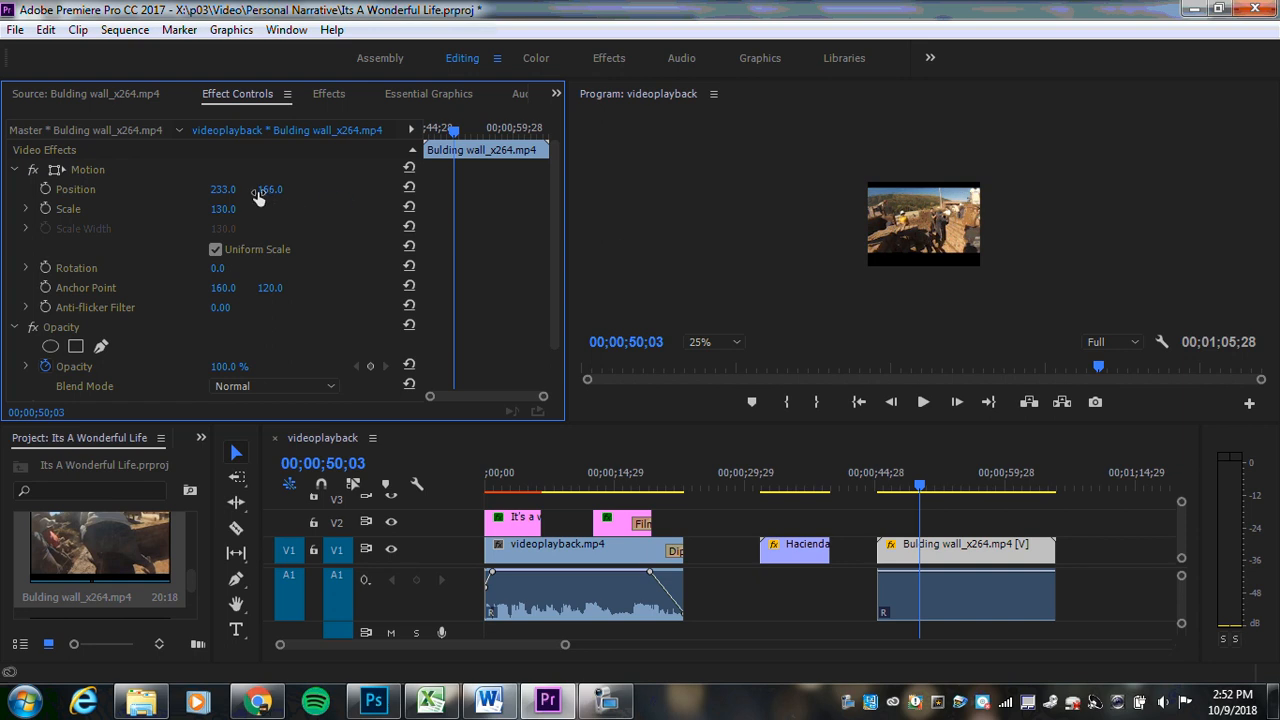
pyautogui.moveTo(266, 189); pyautogui.dragTo(281, 189)
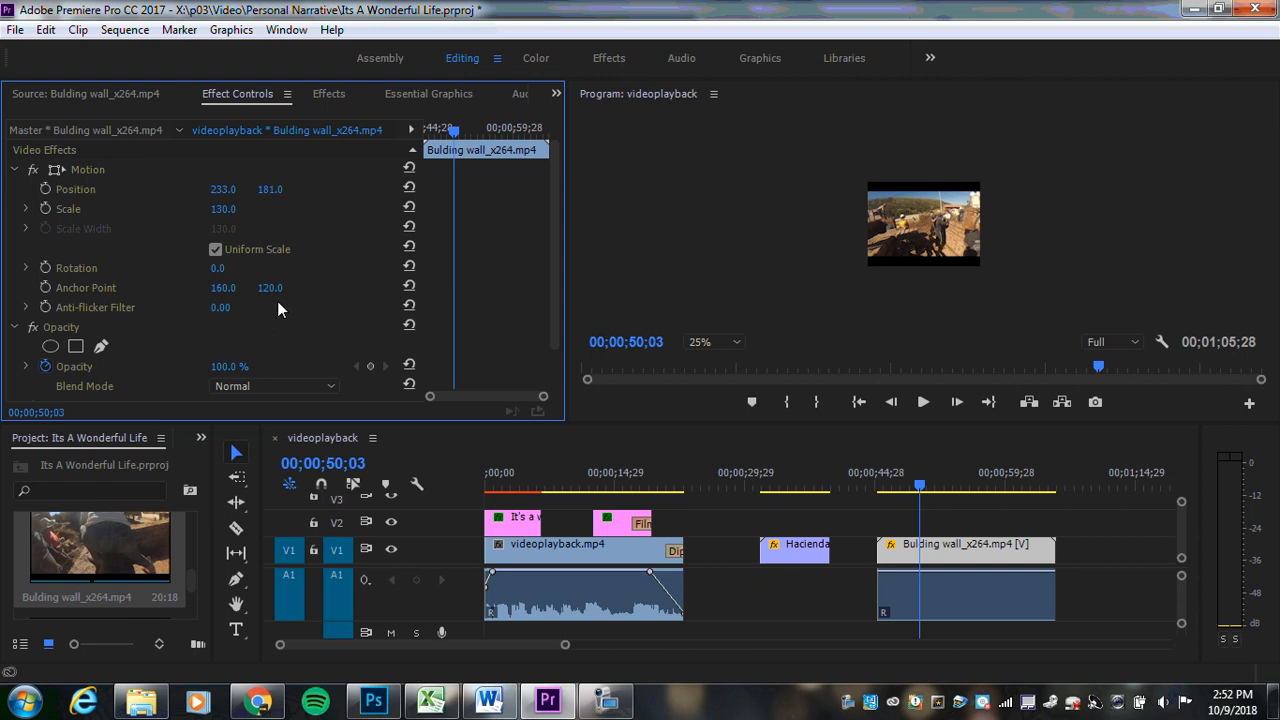
# - Try rotating the Bulding wall clip by 1° and set its Rotation back to 0
pyautogui.moveTo(218, 268)
pyautogui.mouseDown()
pyautogui.moveTo(248, 268)
pyautogui.moveTo(160, 268)
pyautogui.moveTo(238, 268)
pyautogui.moveTo(223, 268)
pyautogui.mouseUp()
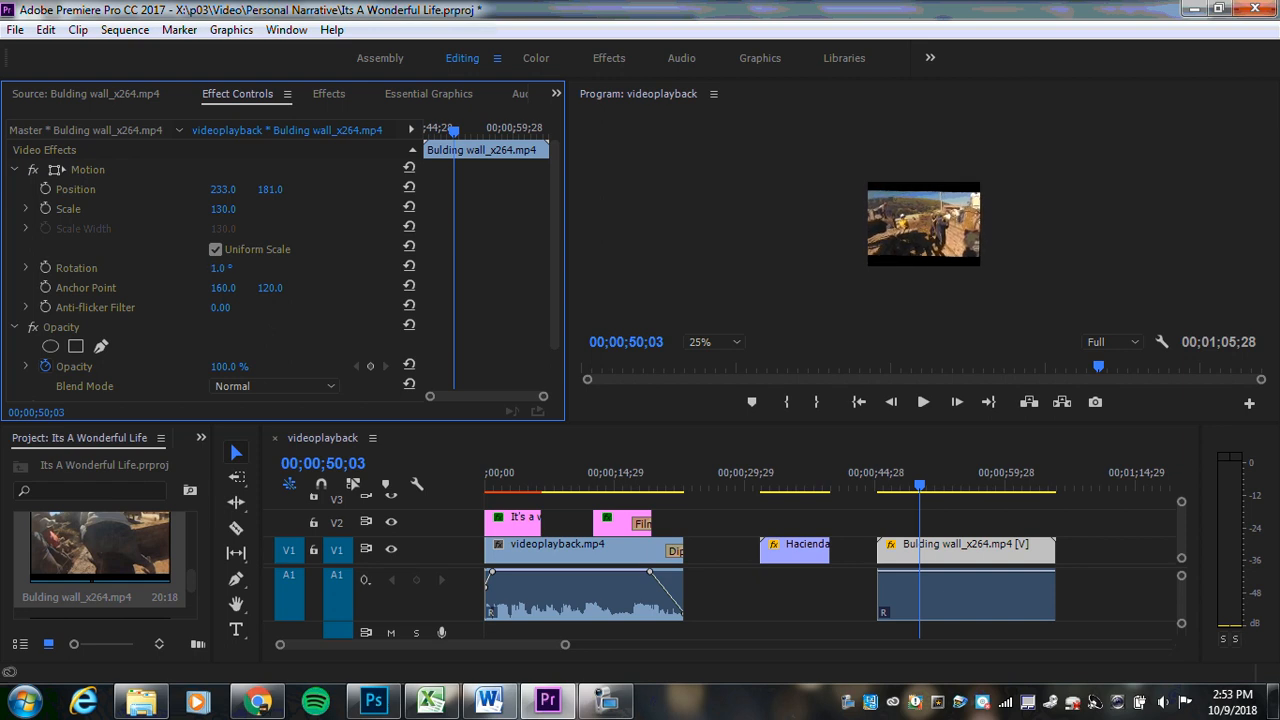
pyautogui.click(240, 265)
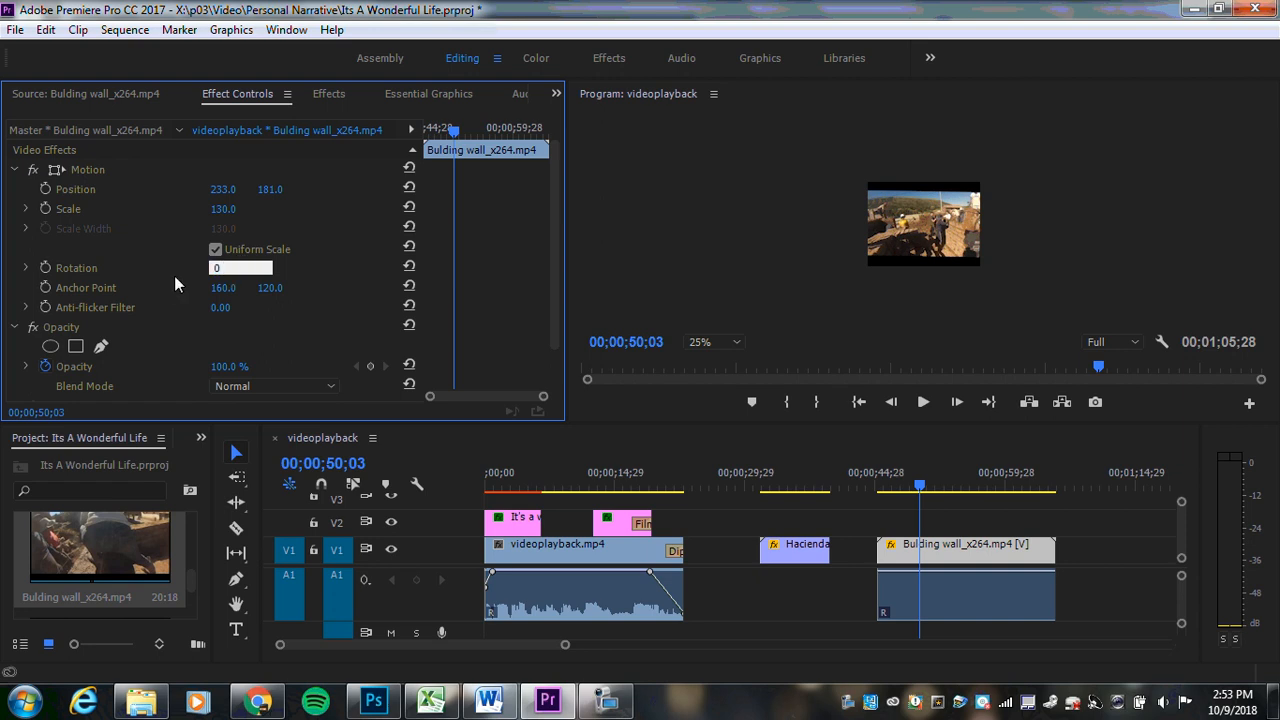
pyautogui.click(304, 265)
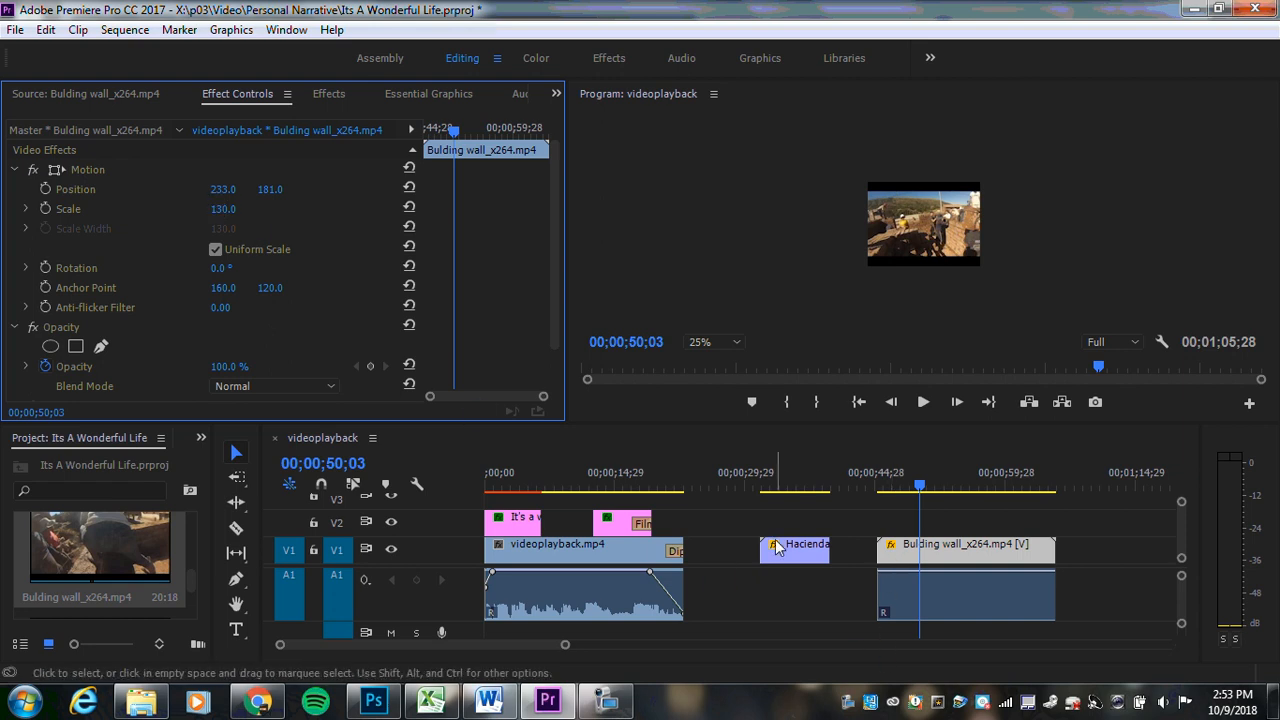
# - Move the Hacienda clip on V1 so it ends where the Bulding wall clip starts, and preview it at 00;00;43;04
pyautogui.moveTo(790, 552); pyautogui.dragTo(845, 558)
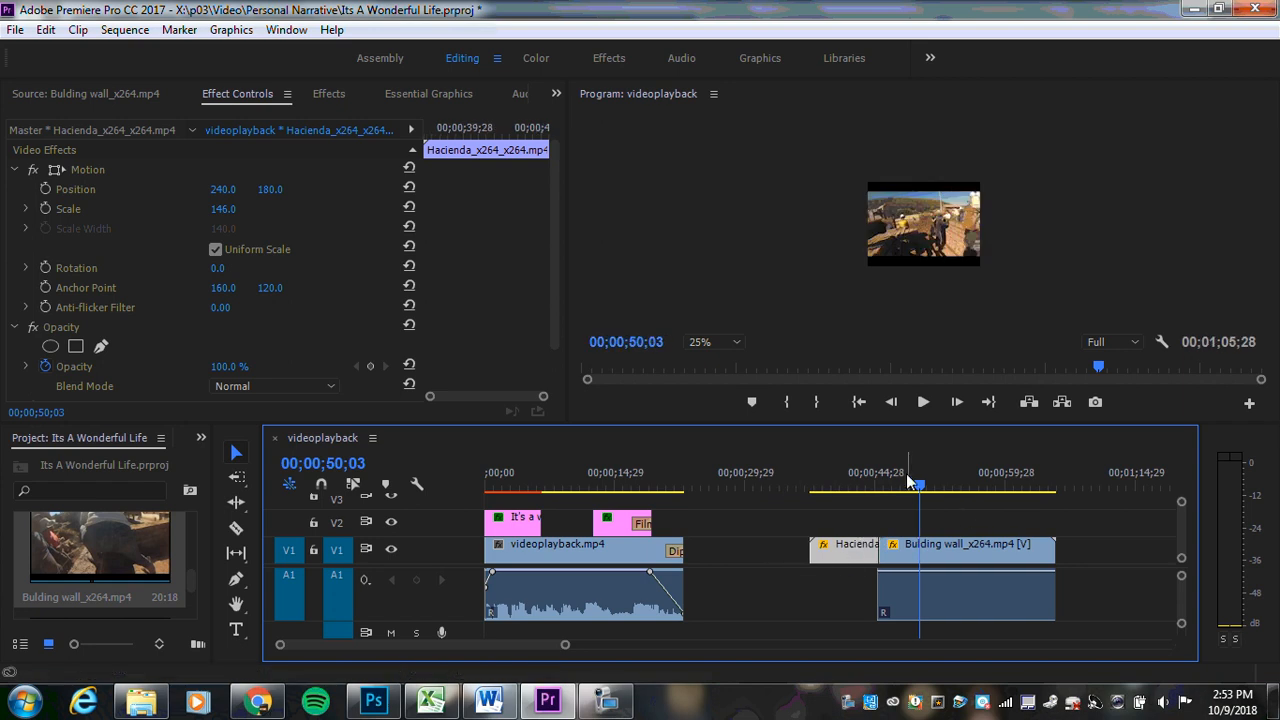
pyautogui.moveTo(919, 487); pyautogui.dragTo(859, 542)
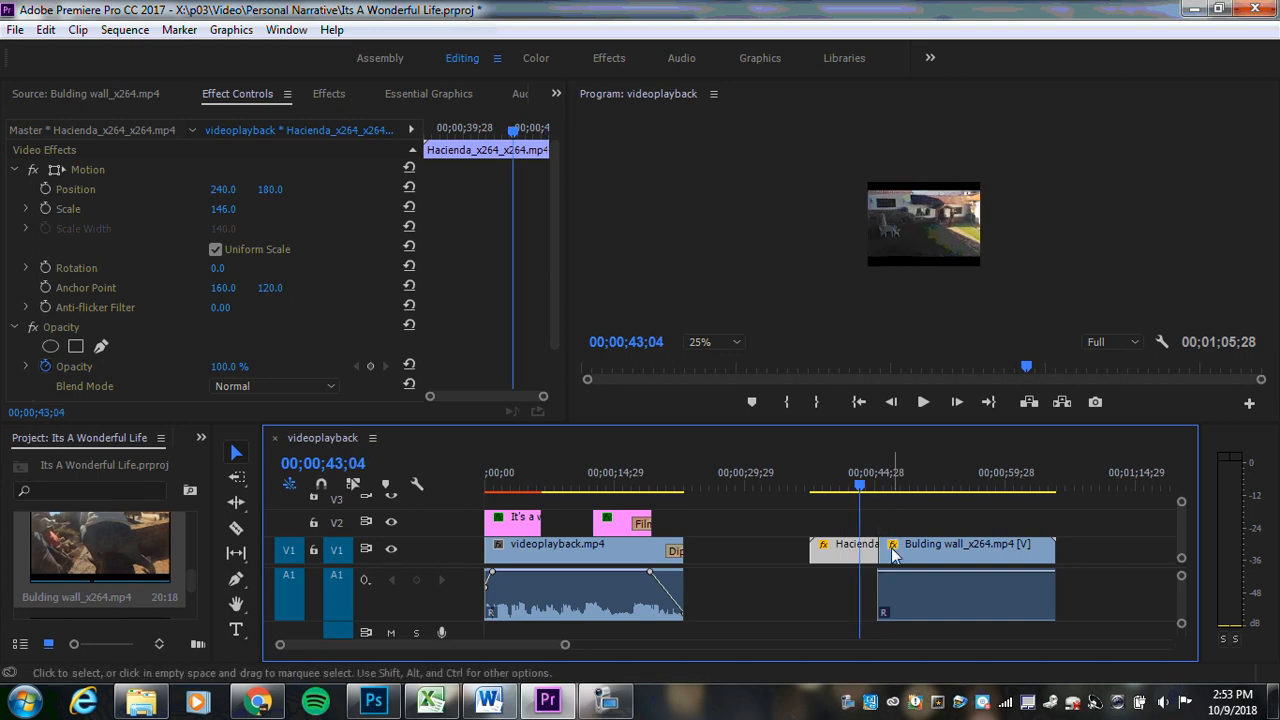
# - Apply a Cross Dissolve at the cut between the Hacienda and Bulding wall clips and preview it at 00;00;45;21
pyautogui.click(334, 94)
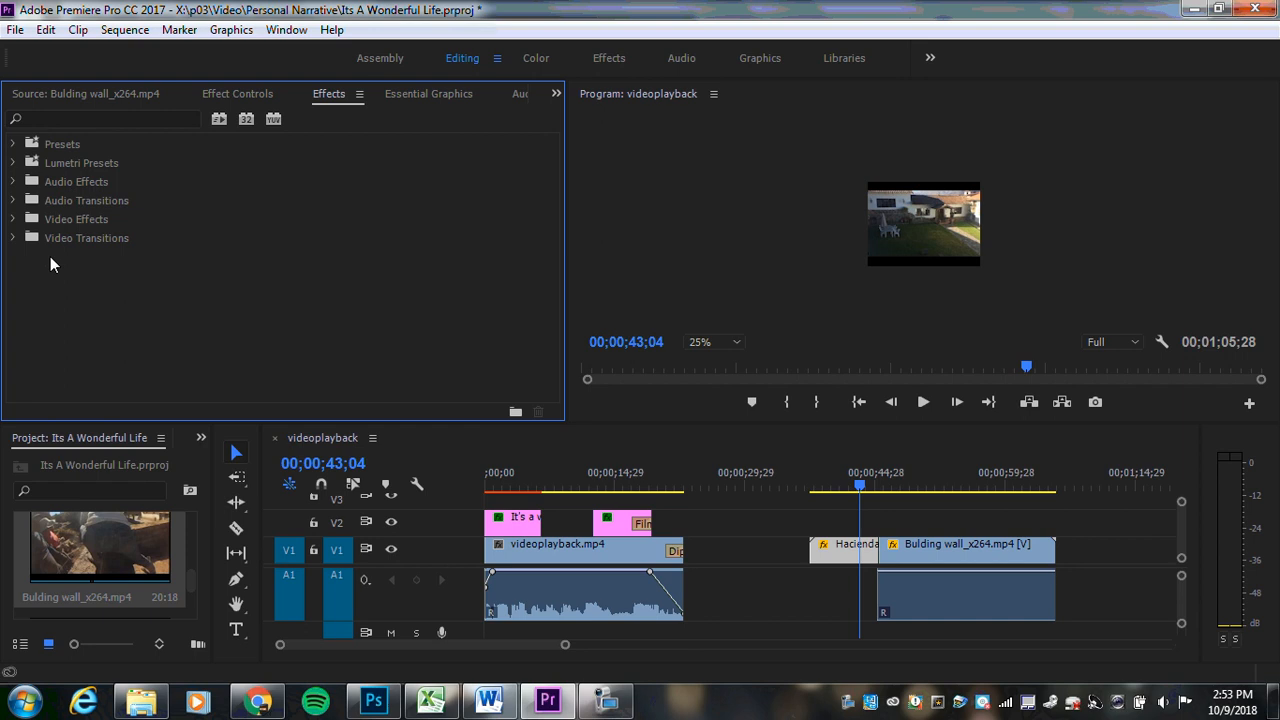
pyautogui.click(13, 238)
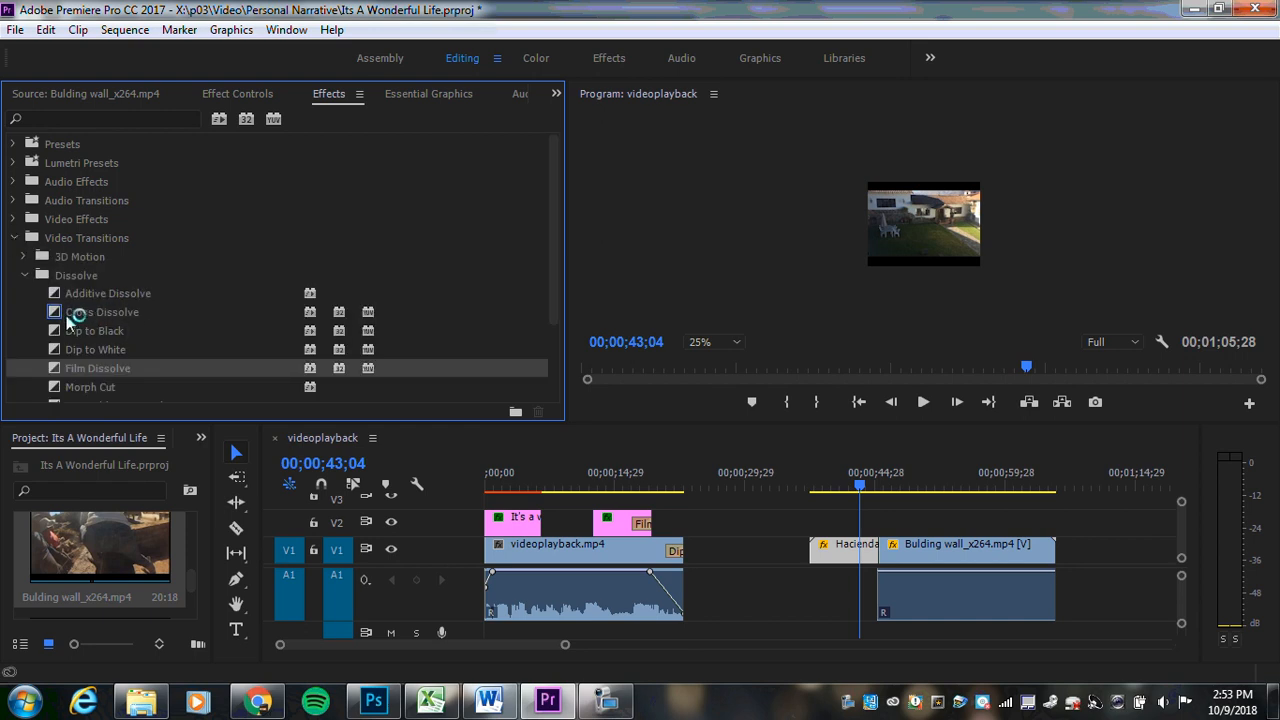
pyautogui.click(76, 311)
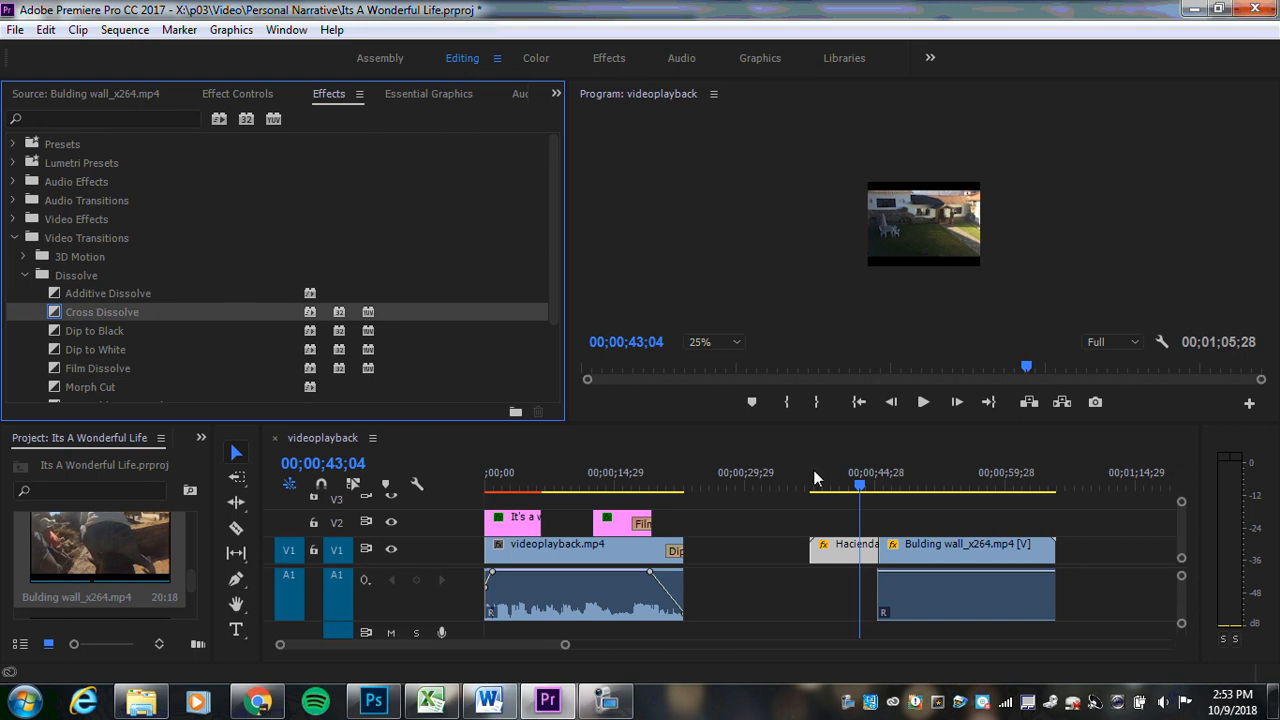
pyautogui.moveTo(815, 479); pyautogui.dragTo(889, 552)
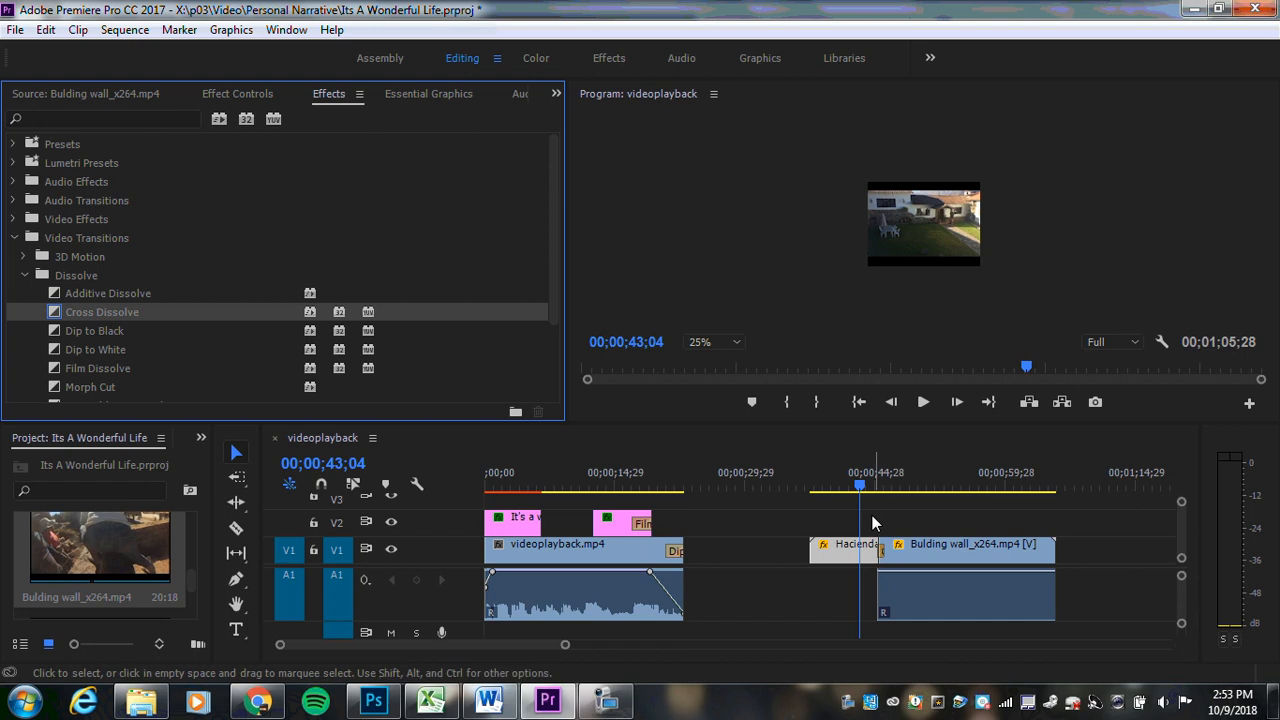
pyautogui.moveTo(864, 487); pyautogui.dragTo(881, 487)
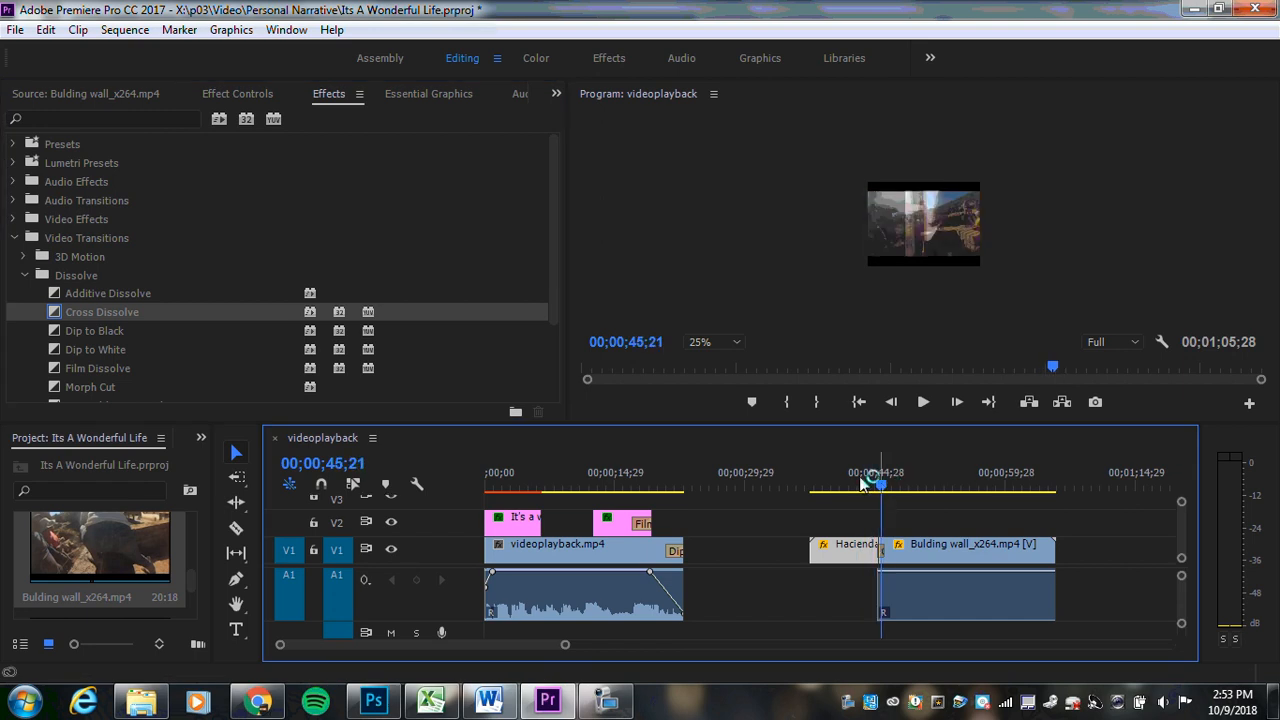
# - Increase the height of track V1 and enlarge the timeline around the Cross Dissolve between the two clips
pyautogui.click(239, 93)
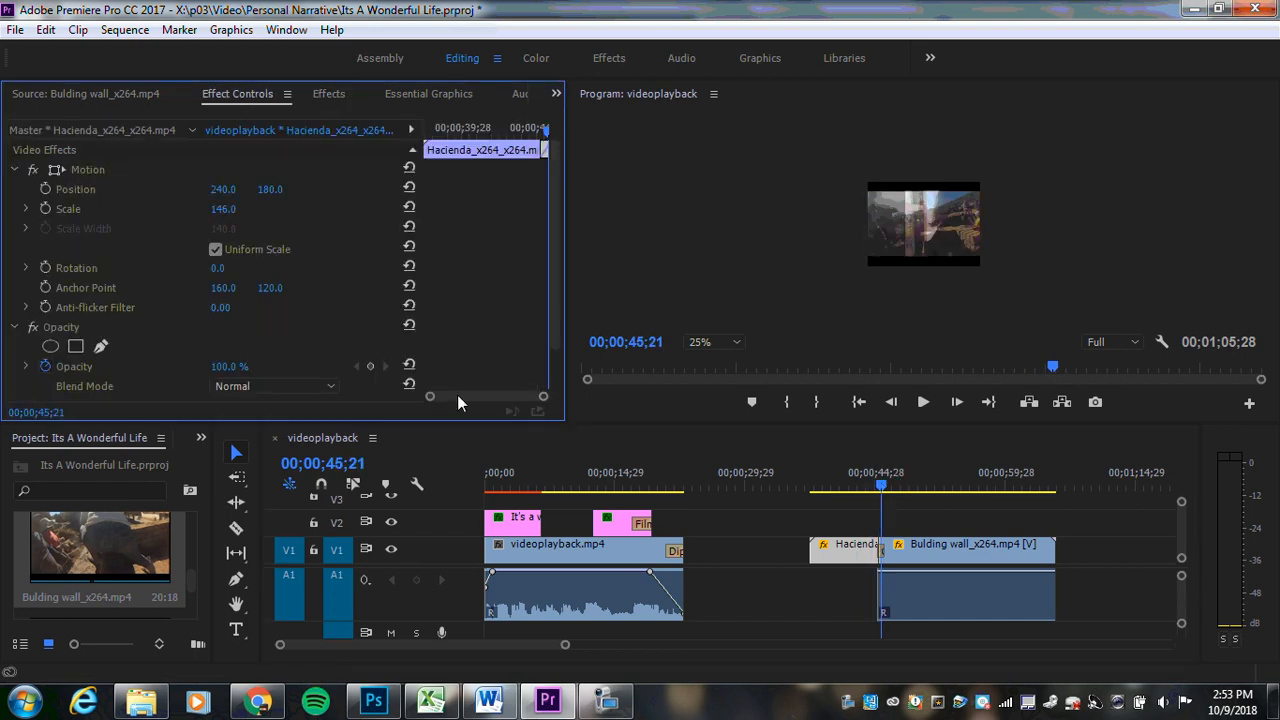
pyautogui.moveTo(544, 400); pyautogui.dragTo(512, 400)
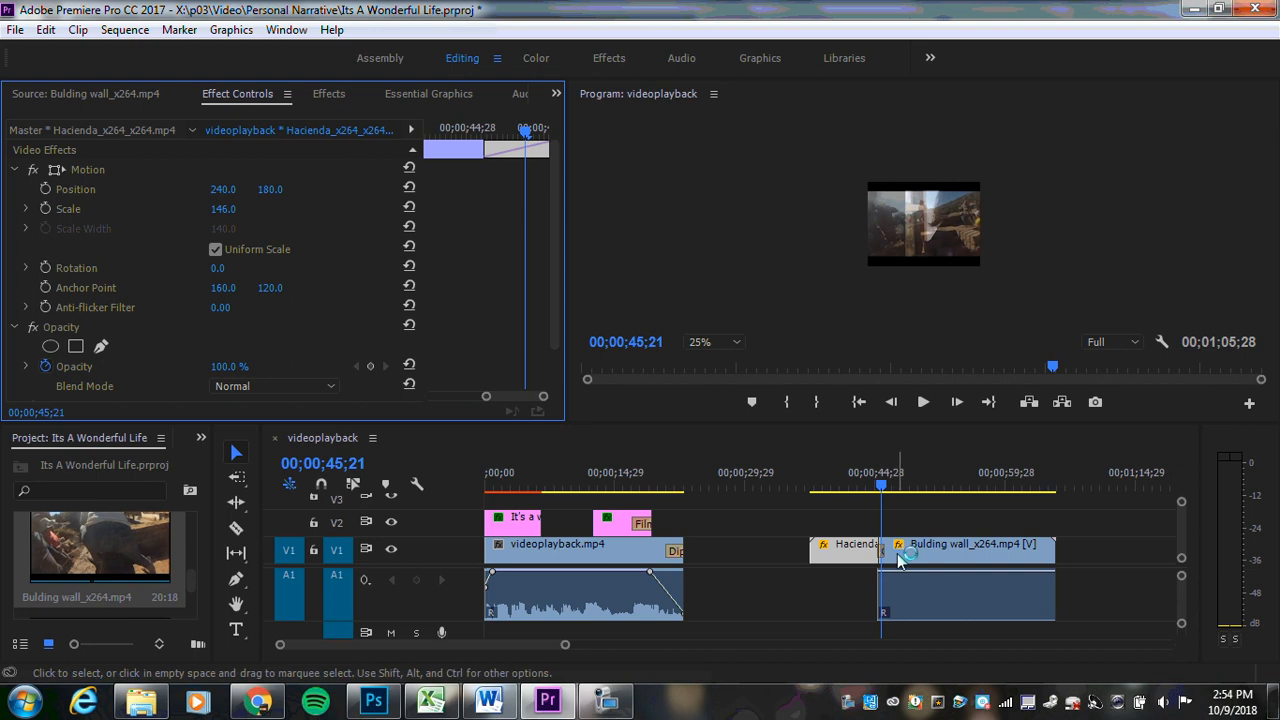
pyautogui.click(1183, 562)
pyautogui.moveTo(1183, 562); pyautogui.dragTo(1185, 578)
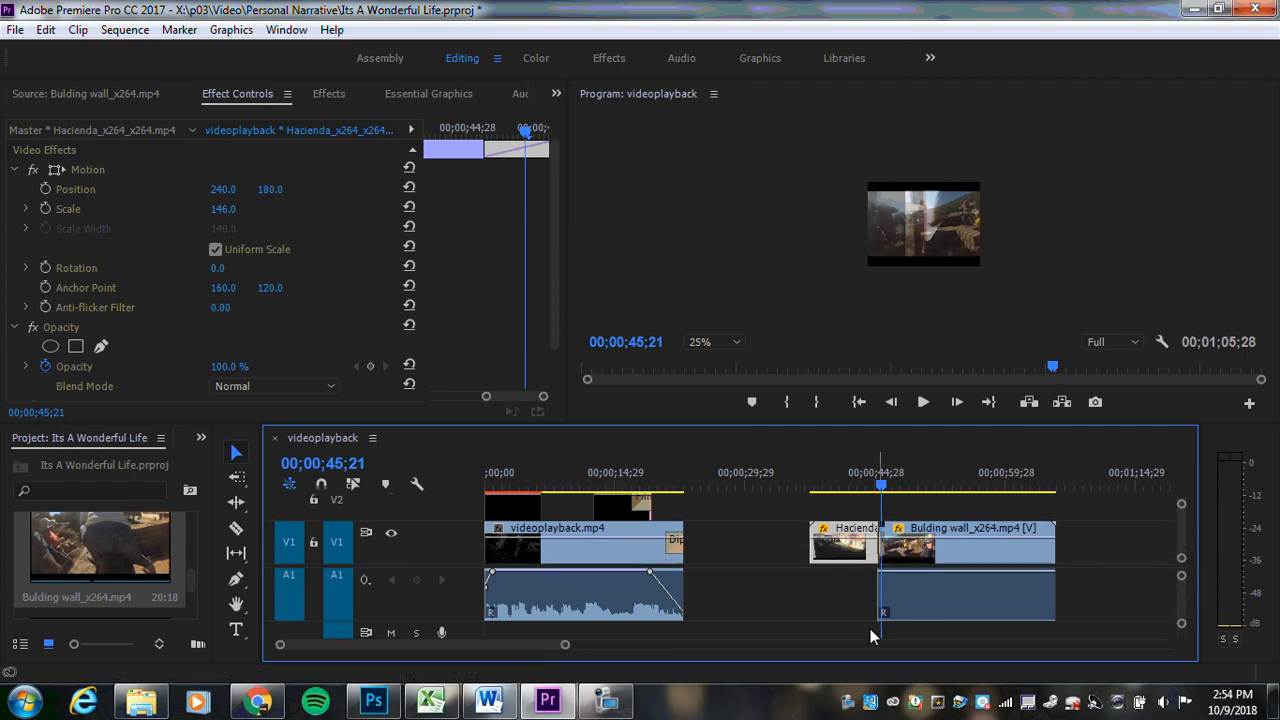
pyautogui.moveTo(567, 648); pyautogui.dragTo(516, 627)
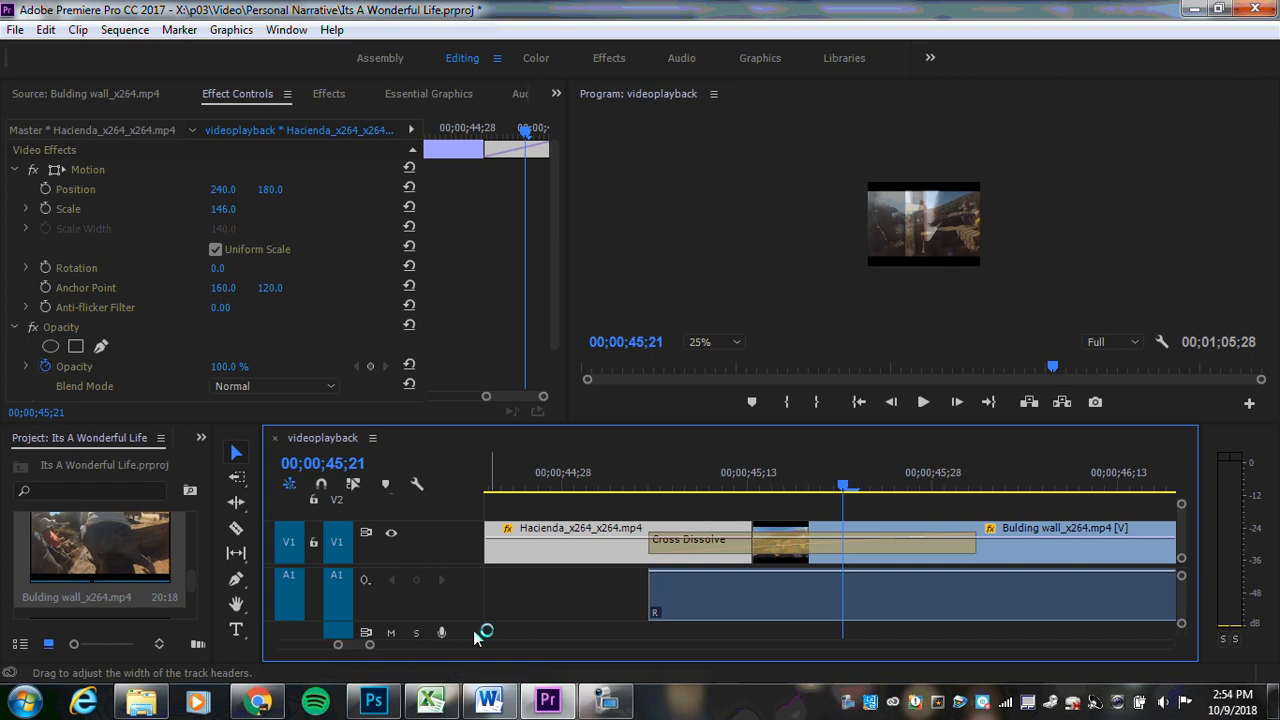
pyautogui.moveTo(370, 645)
pyautogui.mouseDown()
pyautogui.moveTo(580, 660)
pyautogui.moveTo(390, 655)
pyautogui.mouseUp()
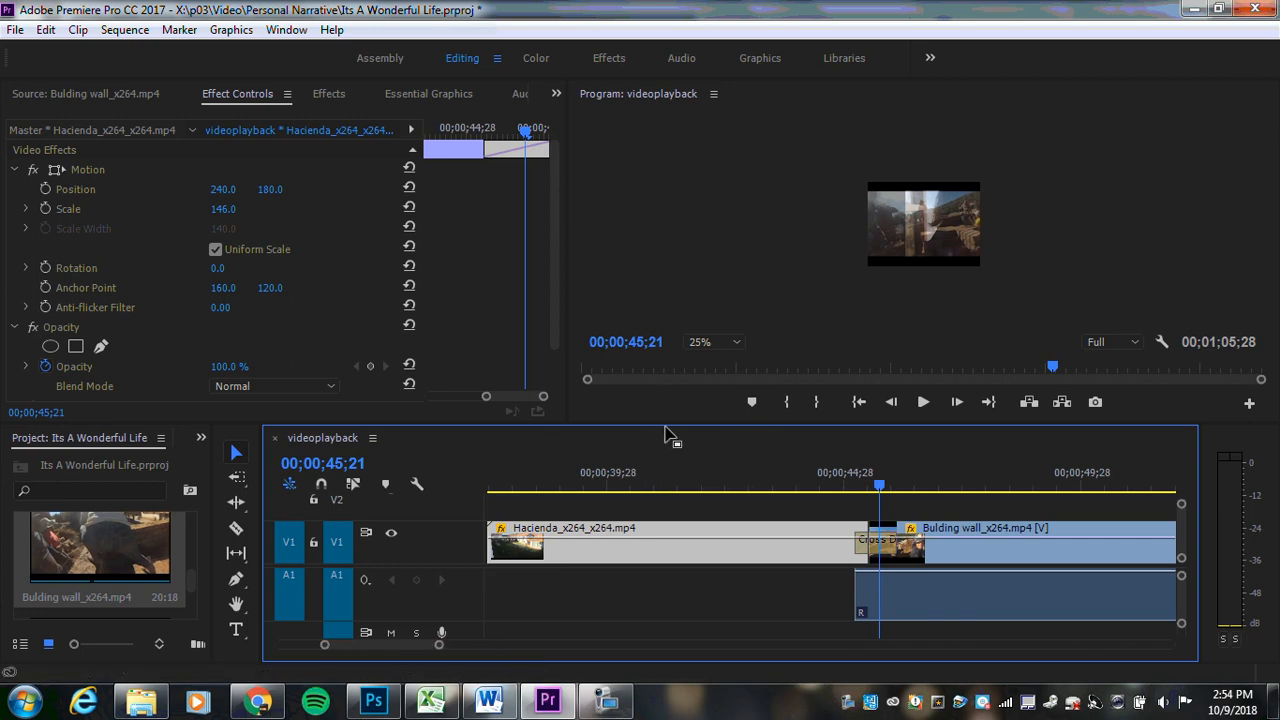
pyautogui.moveTo(669, 421); pyautogui.dragTo(654, 311)
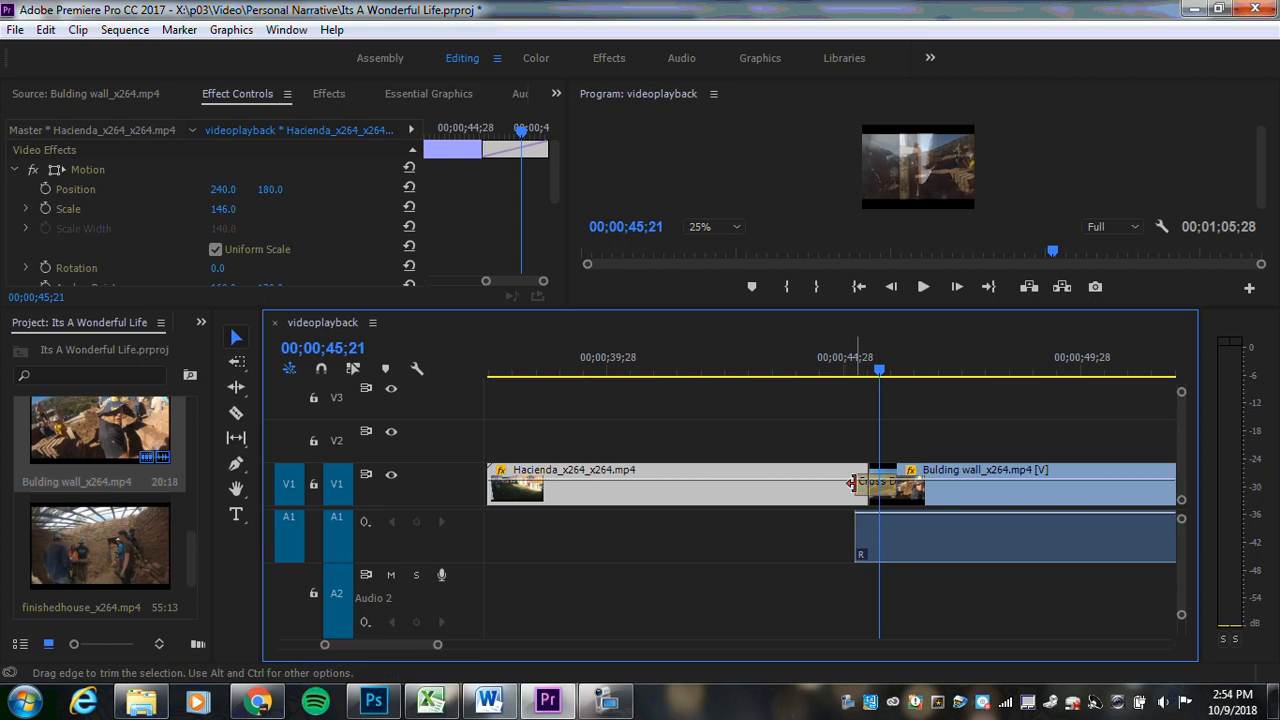
# - Set the duration of the Cross Dissolve between Hacienda and Bulding wall to 00;00;01;00
pyautogui.moveTo(862, 485)
pyautogui.mouseDown()
pyautogui.moveTo(806, 486)
pyautogui.moveTo(938, 489)
pyautogui.moveTo(885, 490)
pyautogui.mouseUp()
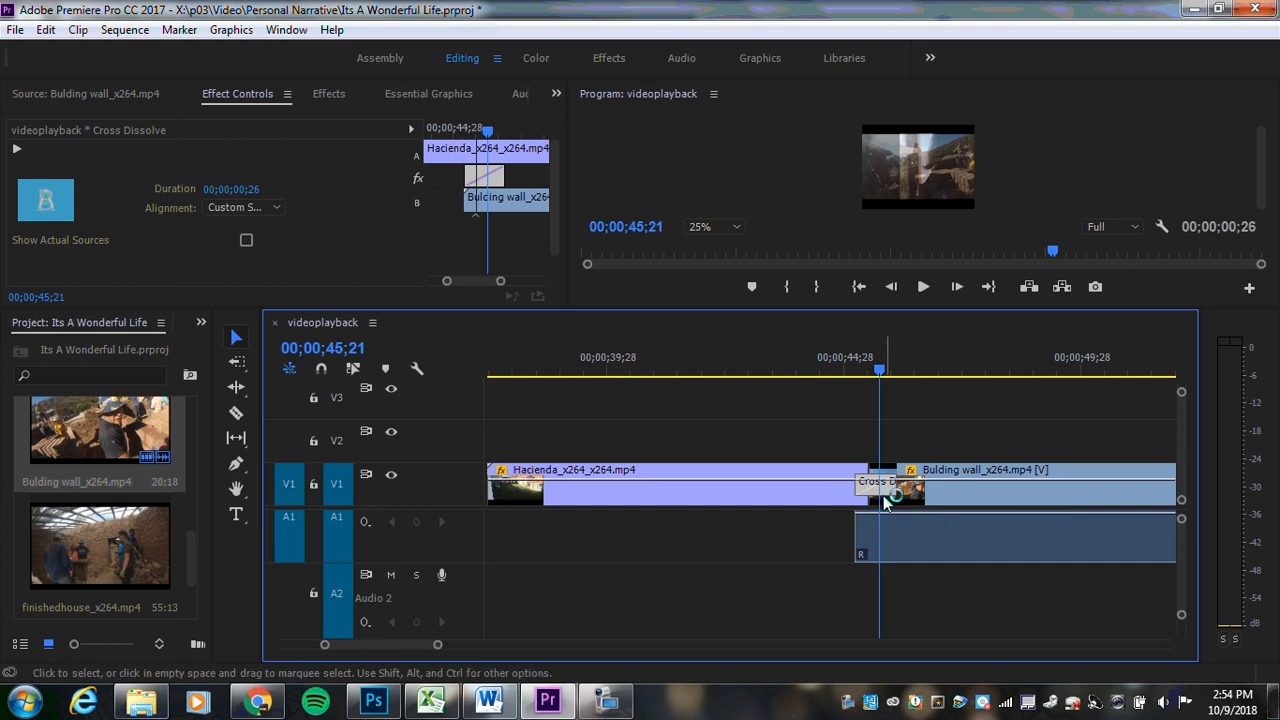
pyautogui.doubleClick(887, 492)
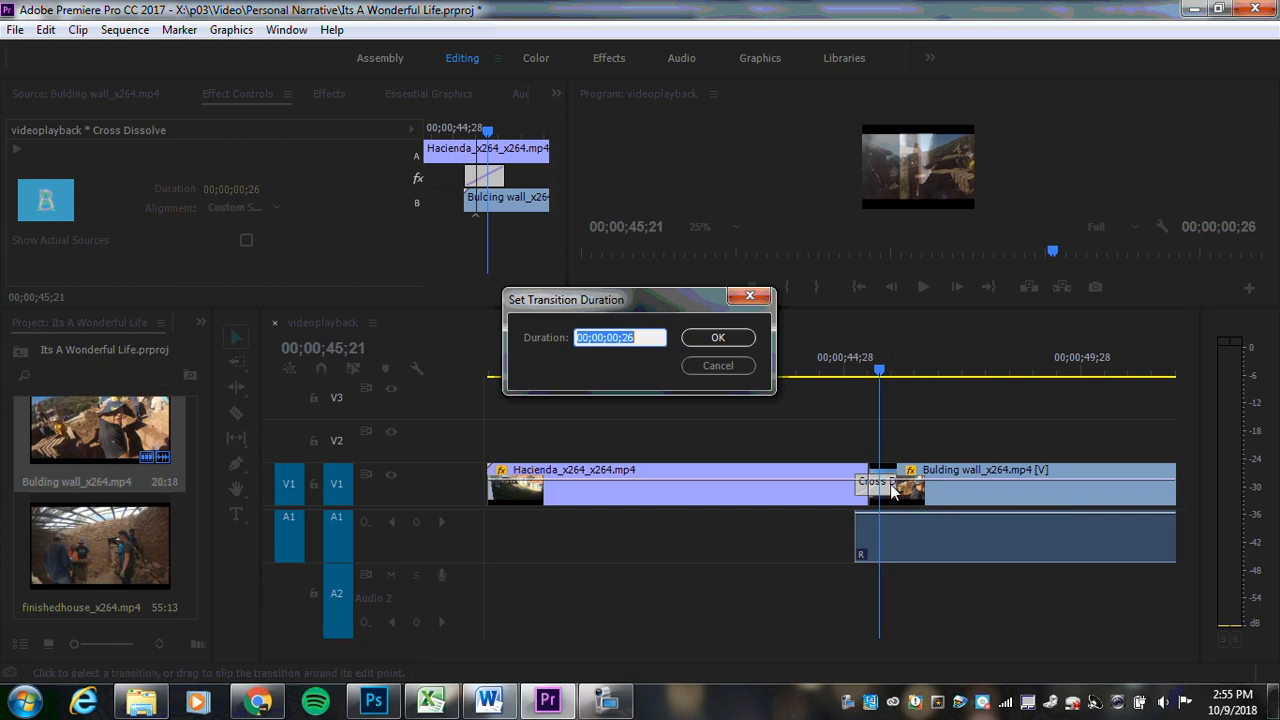
pyautogui.write('100')
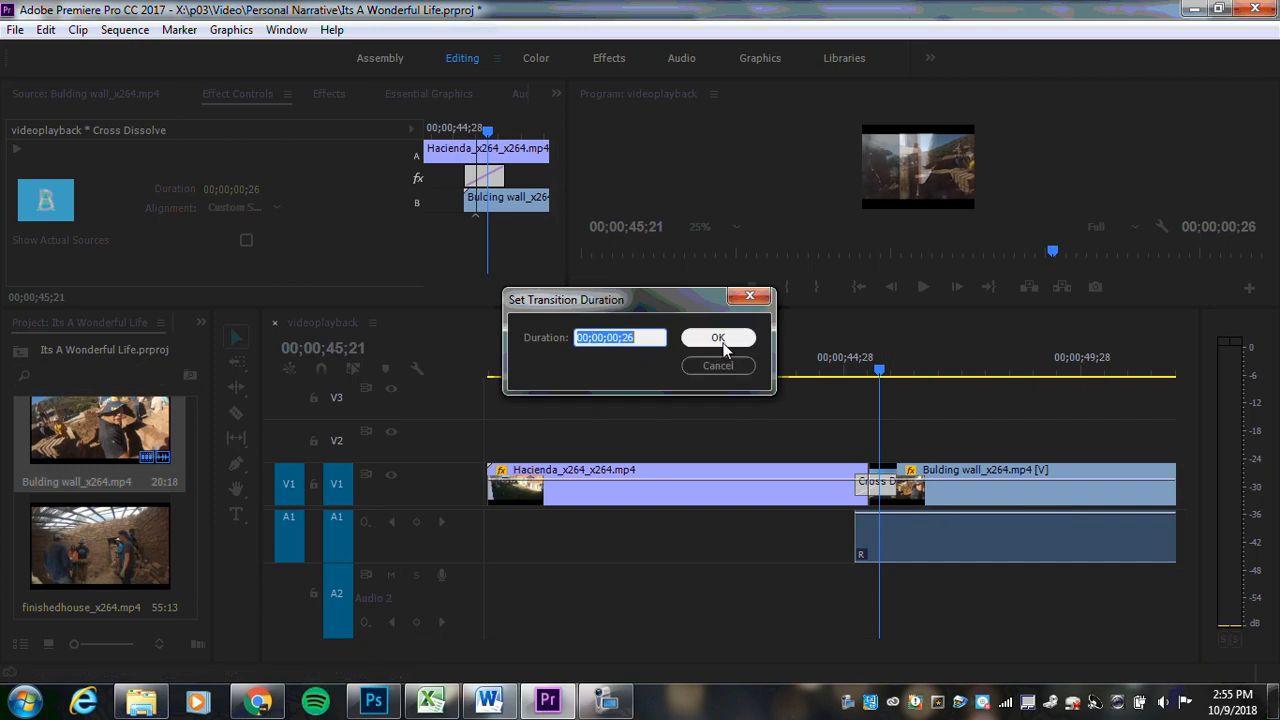
pyautogui.click(720, 338)
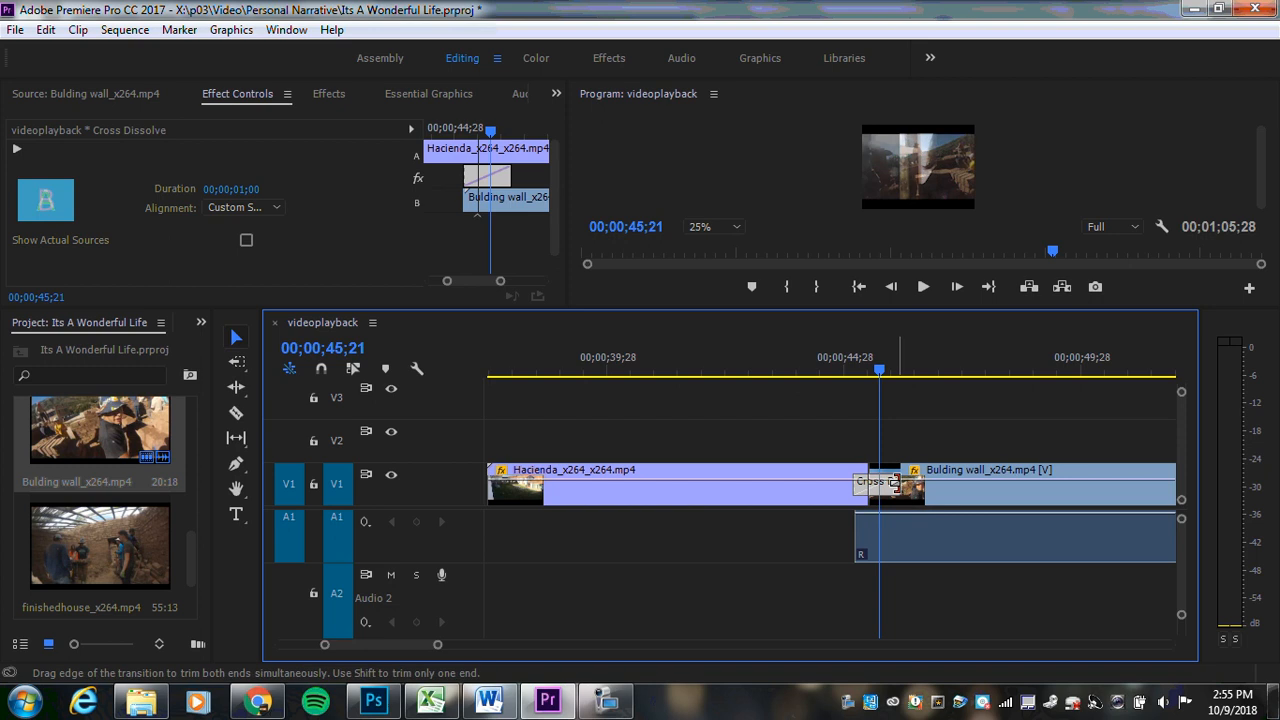
# - Stretch the Cross Dissolve to a duration of about 00;00;02;27 and set the program monitor zoom to Fit
pyautogui.moveTo(898, 487); pyautogui.dragTo(940, 487)
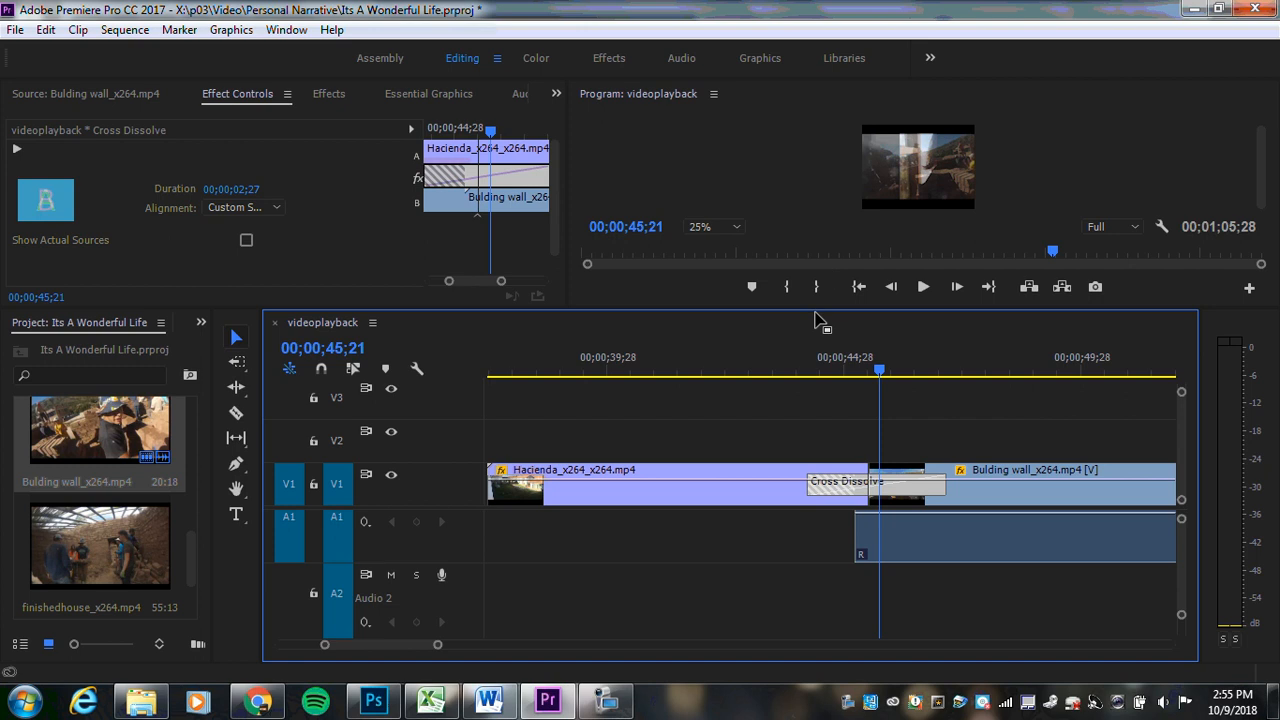
pyautogui.moveTo(816, 307); pyautogui.dragTo(816, 421)
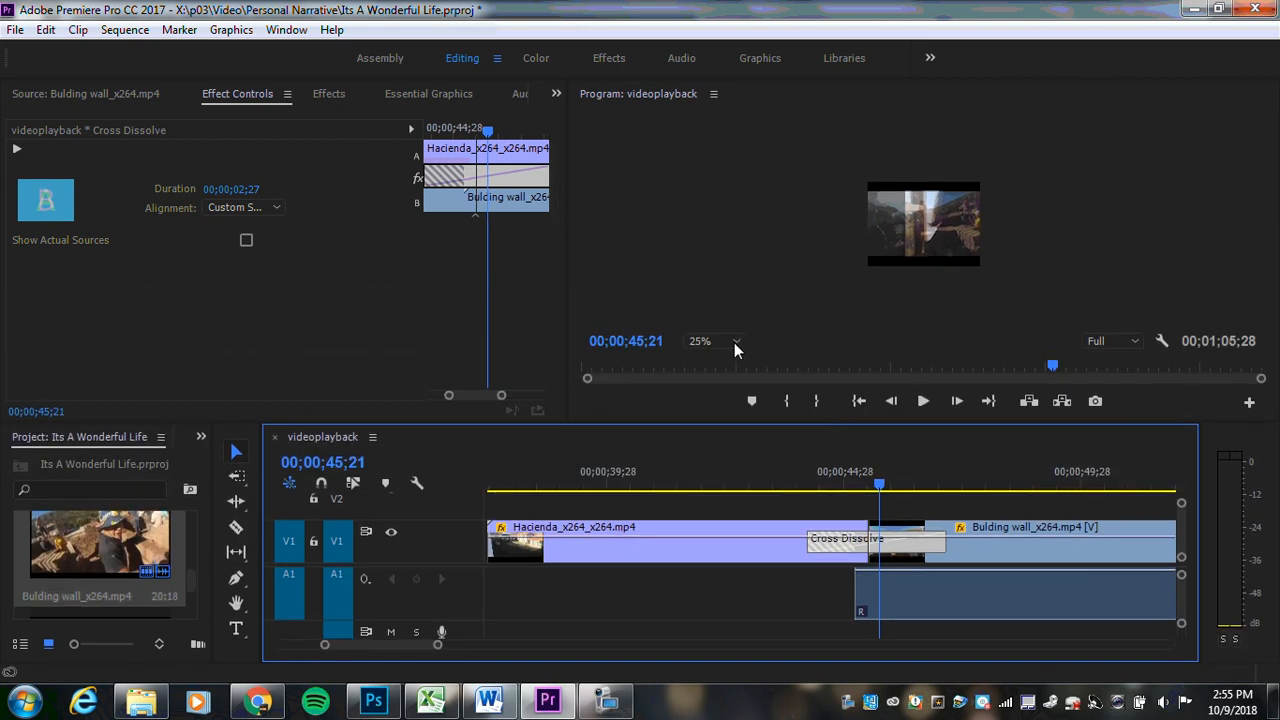
pyautogui.click(735, 342)
pyautogui.click(731, 362)
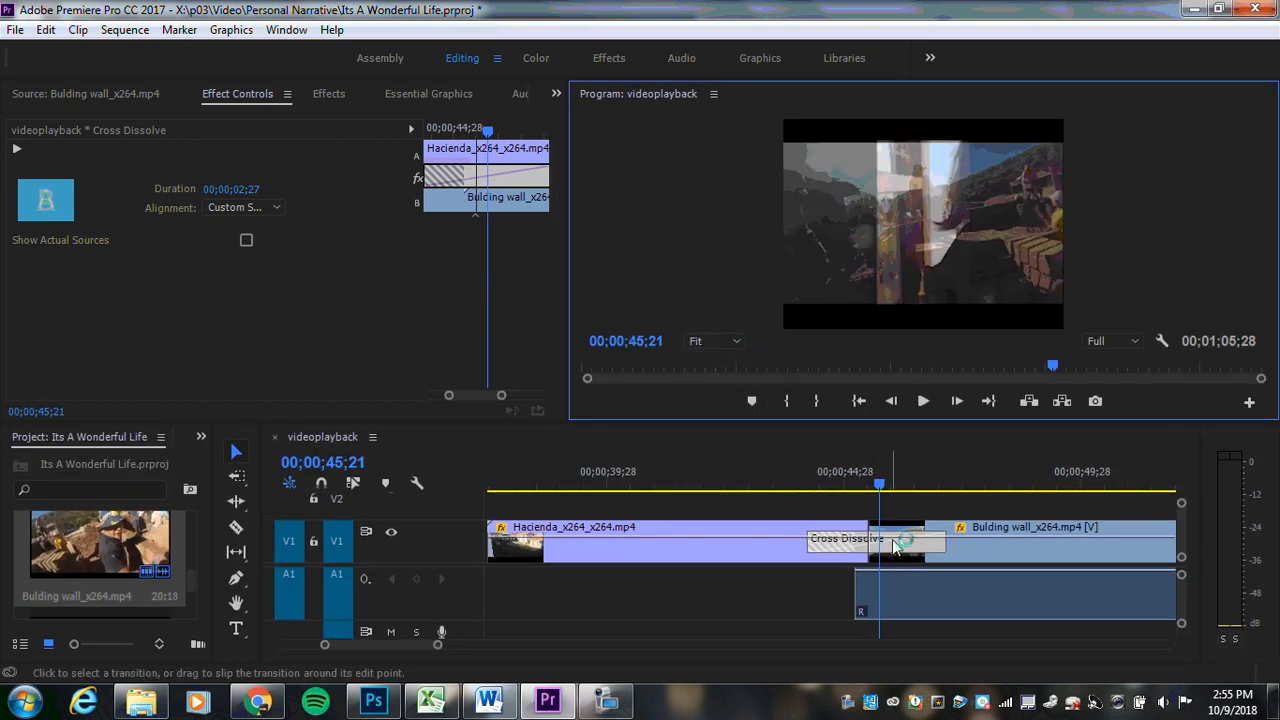
# - Play the sequence from 00;00;42;10 through the Cross Dissolve to about 00;00;51;01
pyautogui.moveTo(880, 494); pyautogui.dragTo(722, 484)
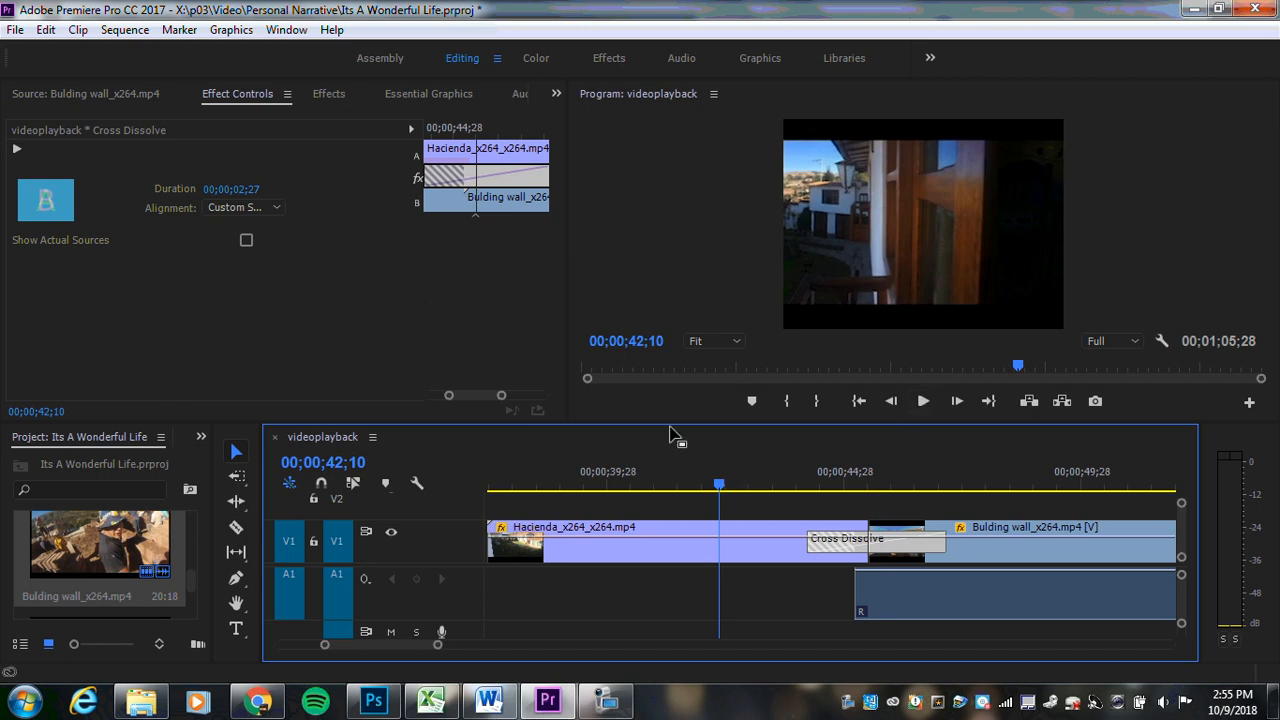
pyautogui.press('space')
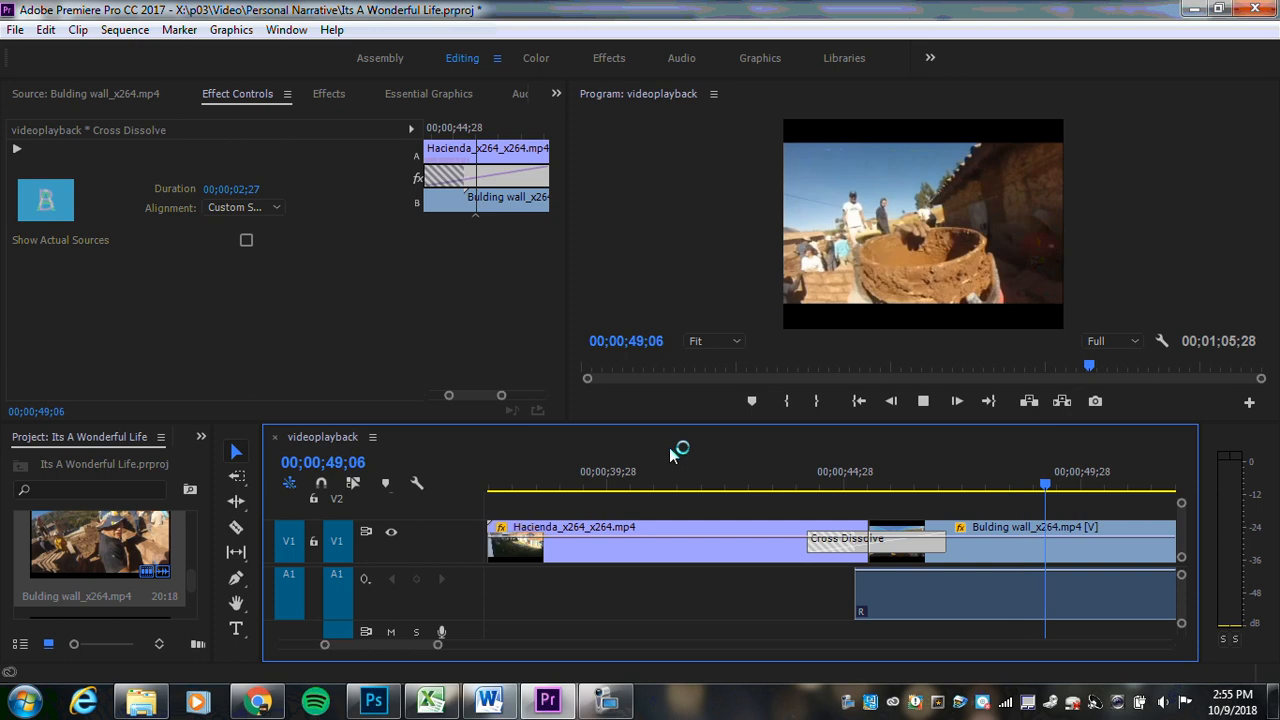
pyautogui.press('space')
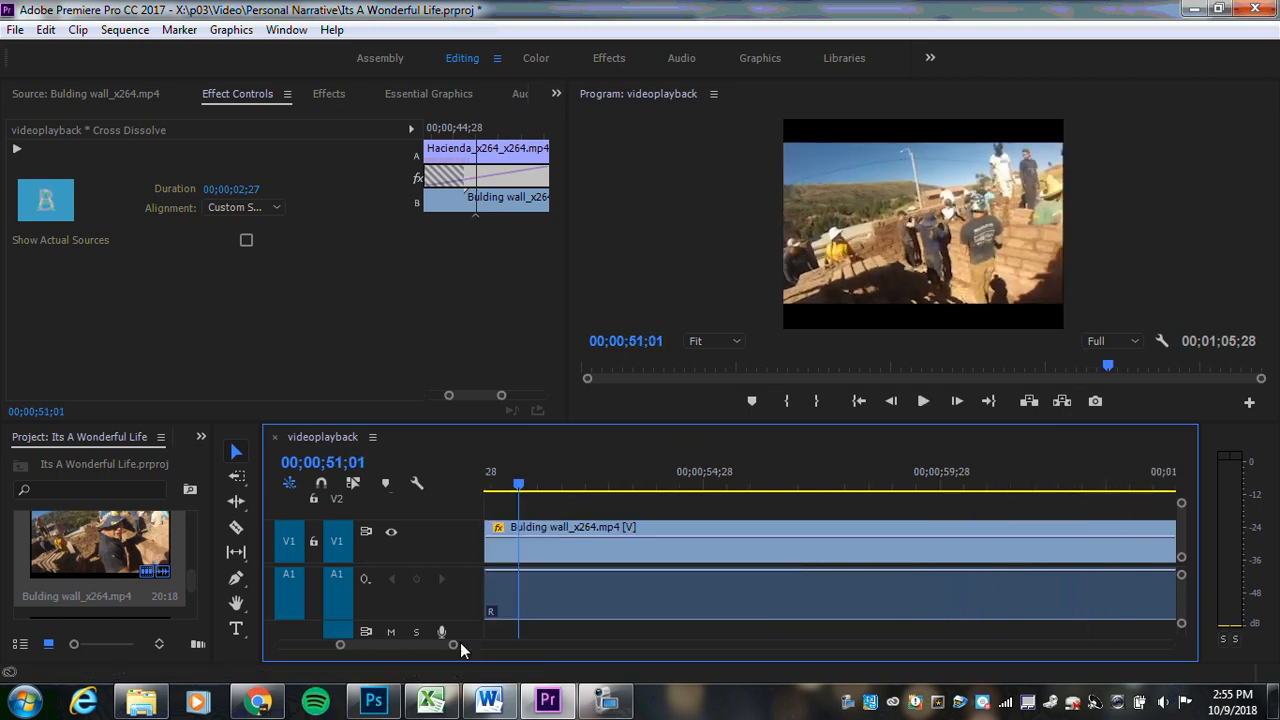
pyautogui.moveTo(453, 645); pyautogui.dragTo(600, 643)
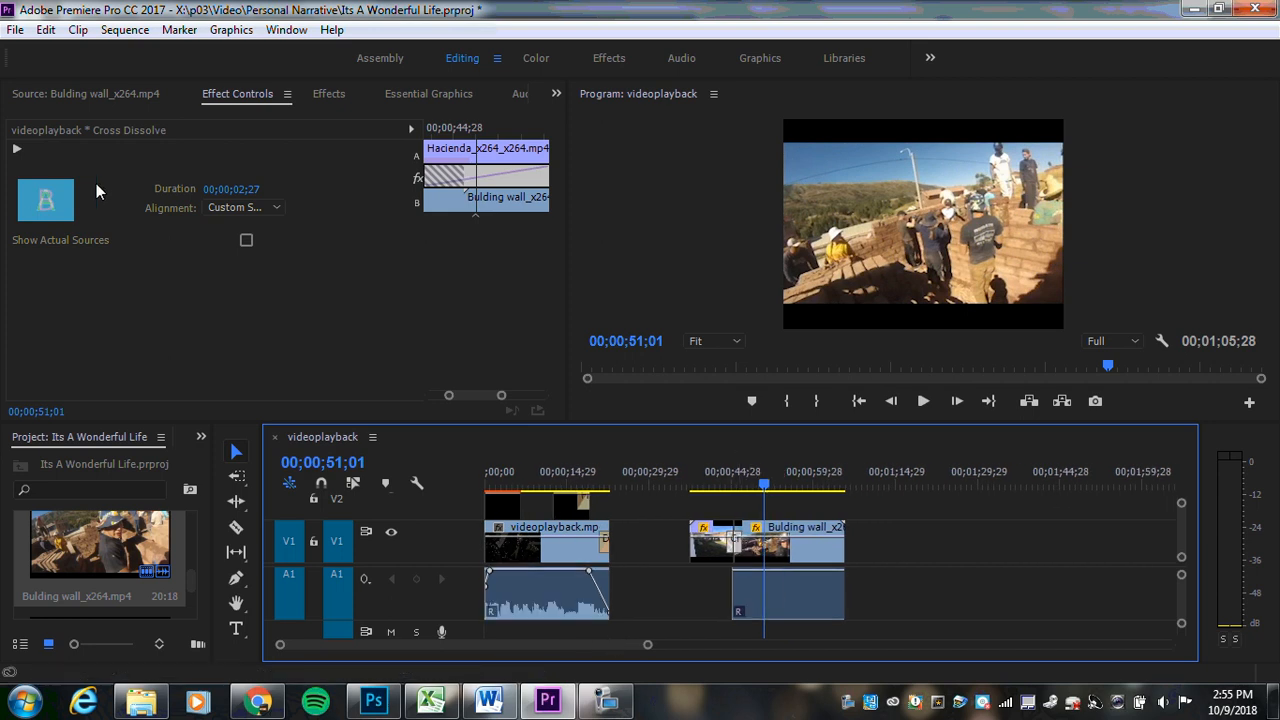
# - Look through the 3D Motion and Dissolve video transitions, collapsing both folders to show the list of transition categories
pyautogui.click(330, 97)
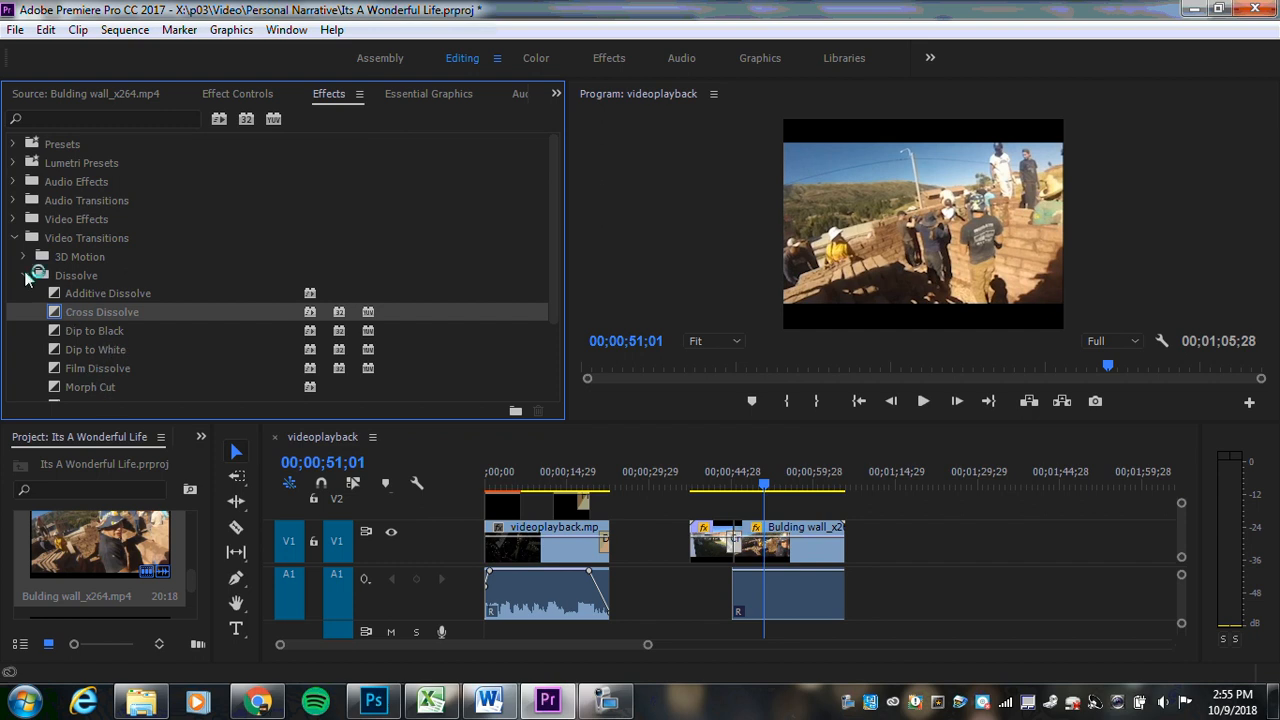
pyautogui.click(25, 257)
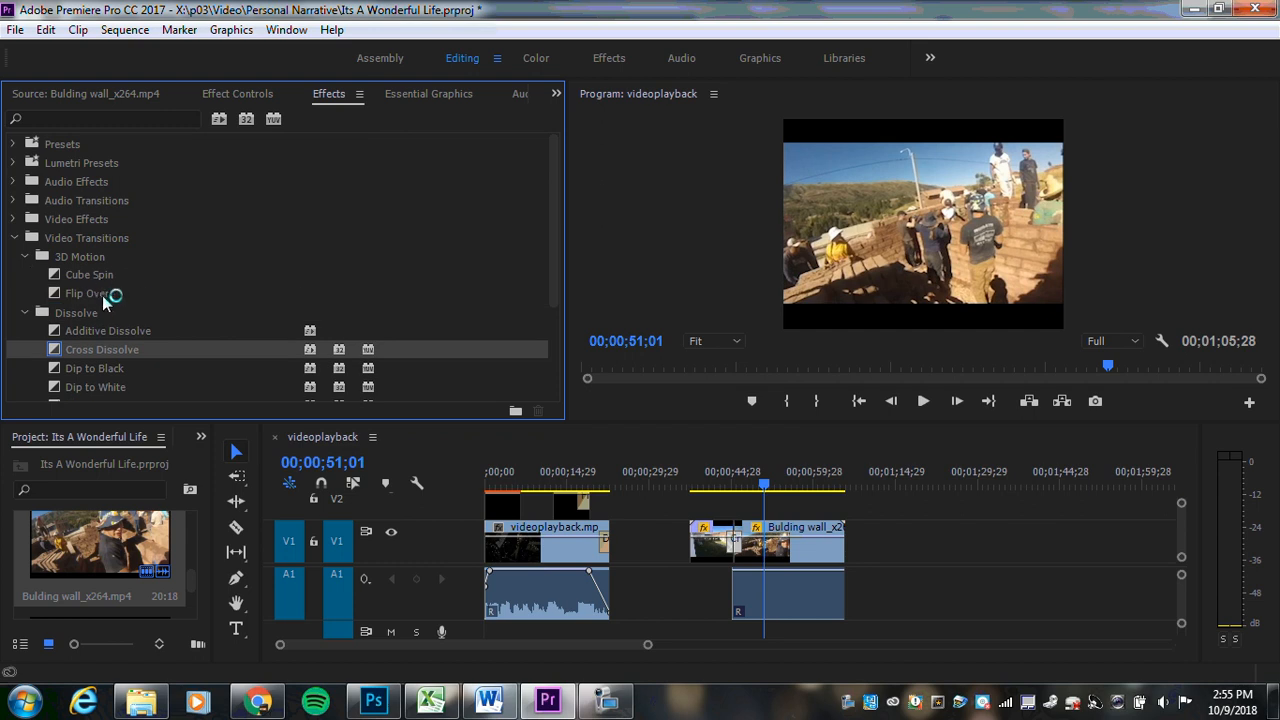
pyautogui.click(25, 258)
pyautogui.click(24, 276)
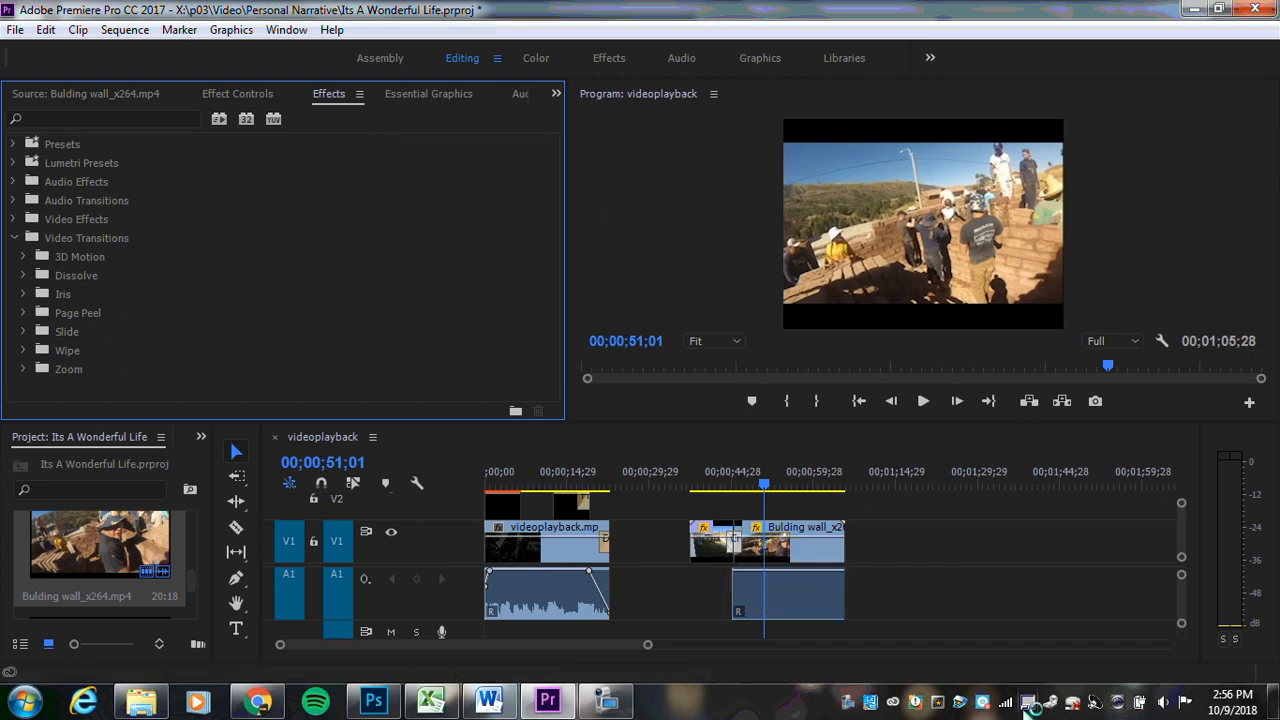
pyautogui.click(607, 700)
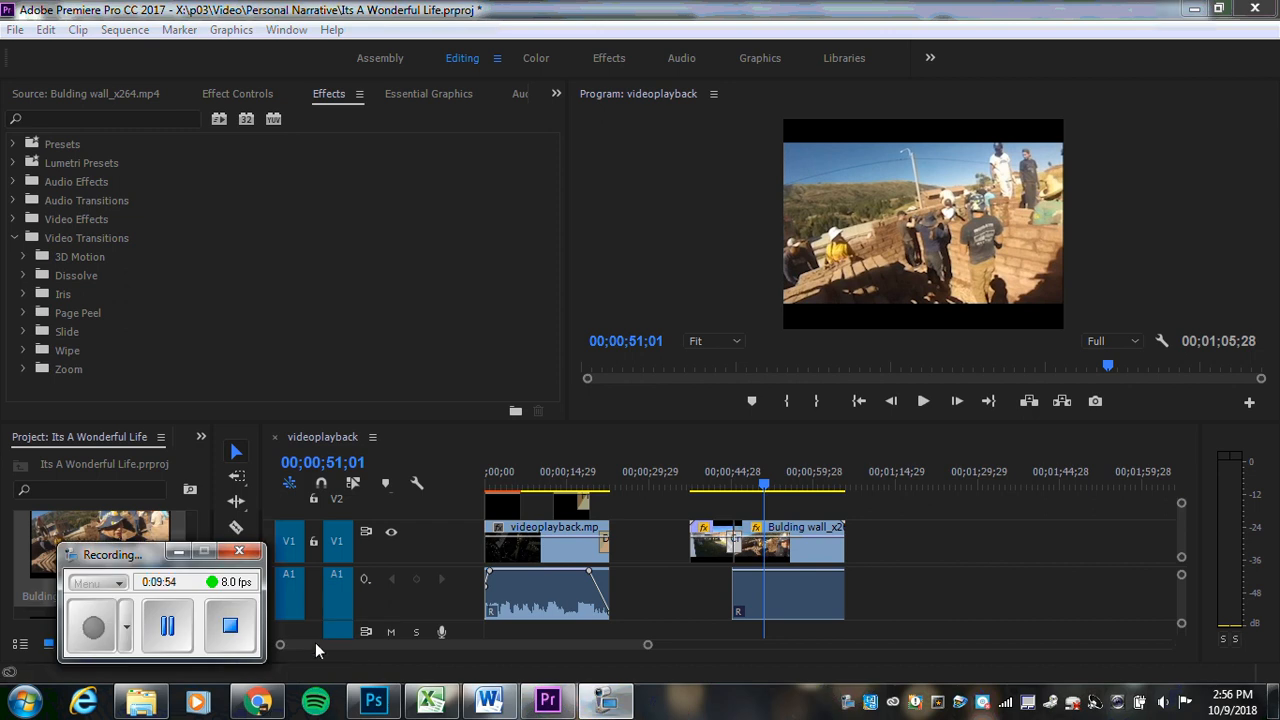